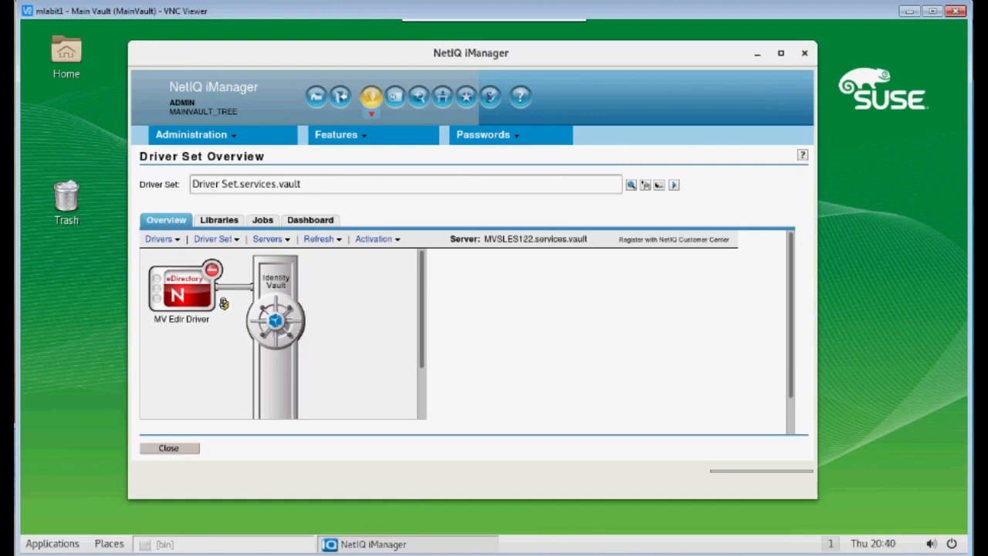
# Switch to the Identity Manager Administration page with its Administration, Features and Passwords tasks
pyautogui.click(370, 96)
pyautogui.scroll(-2, 301, 401)
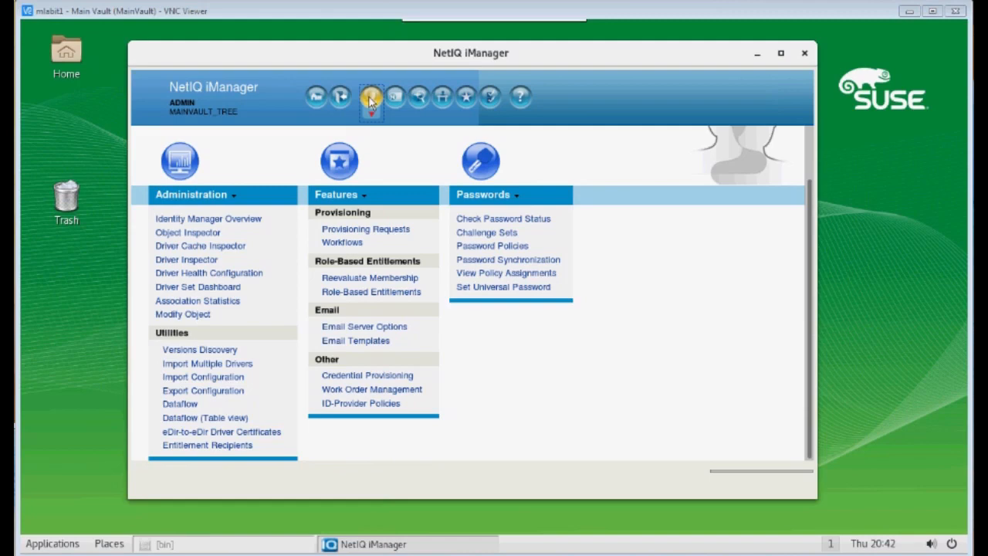
pyautogui.moveTo(513, 14)
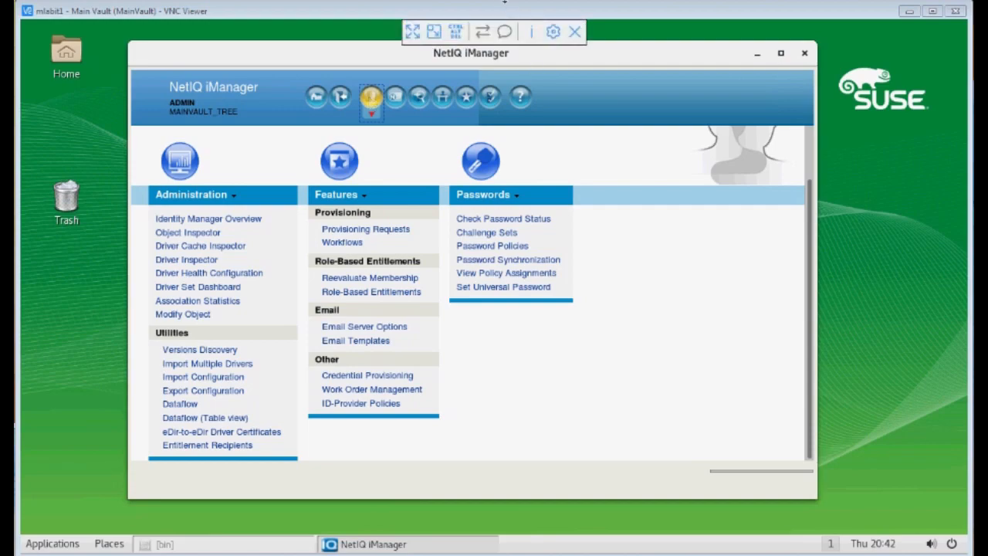
pyautogui.hotkey('alt', 'Tab')
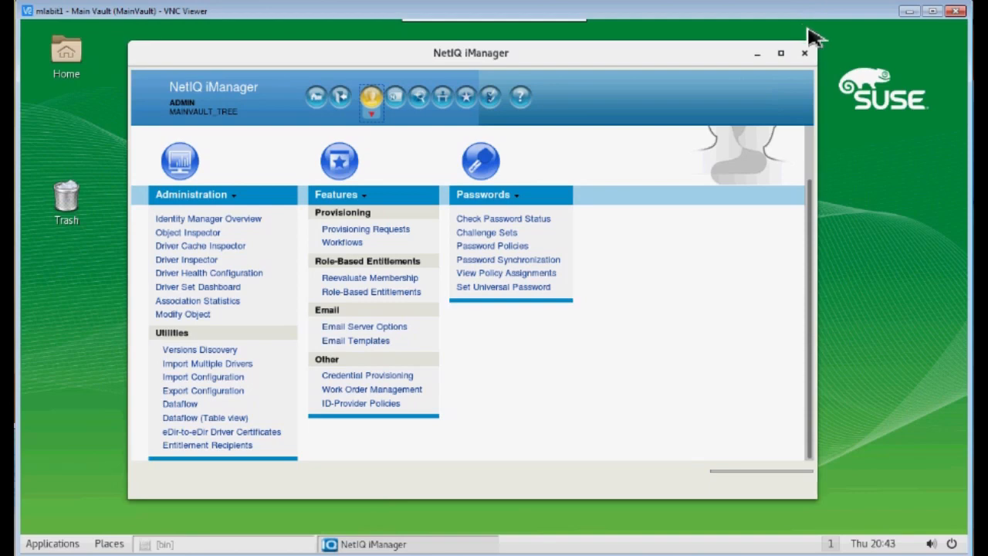
pyautogui.moveTo(448, 12)
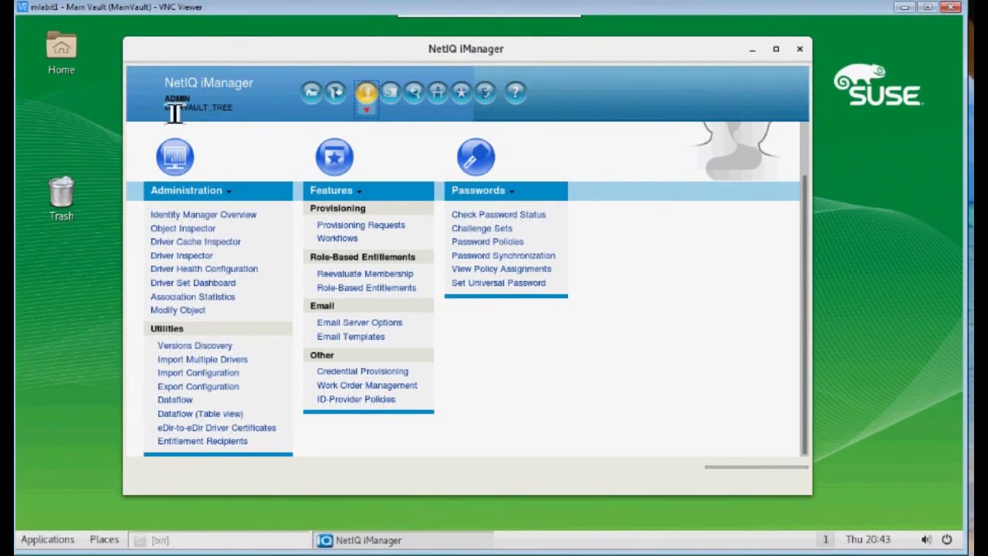
pyautogui.moveTo(231, 110); pyautogui.dragTo(240, 112)
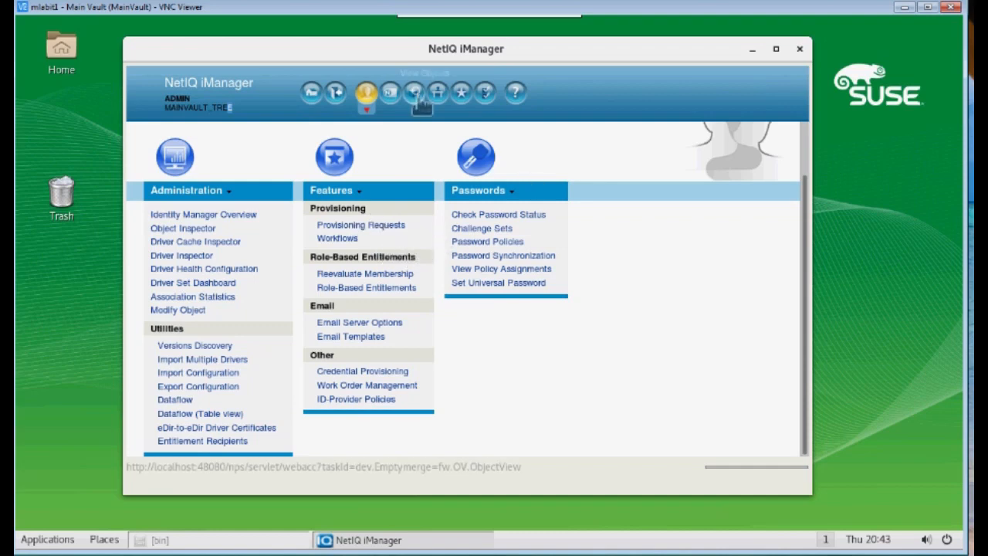
# In Roles and Tasks, start NetIQ Certificate Server's Create Server Certificate task
pyautogui.click(393, 102)
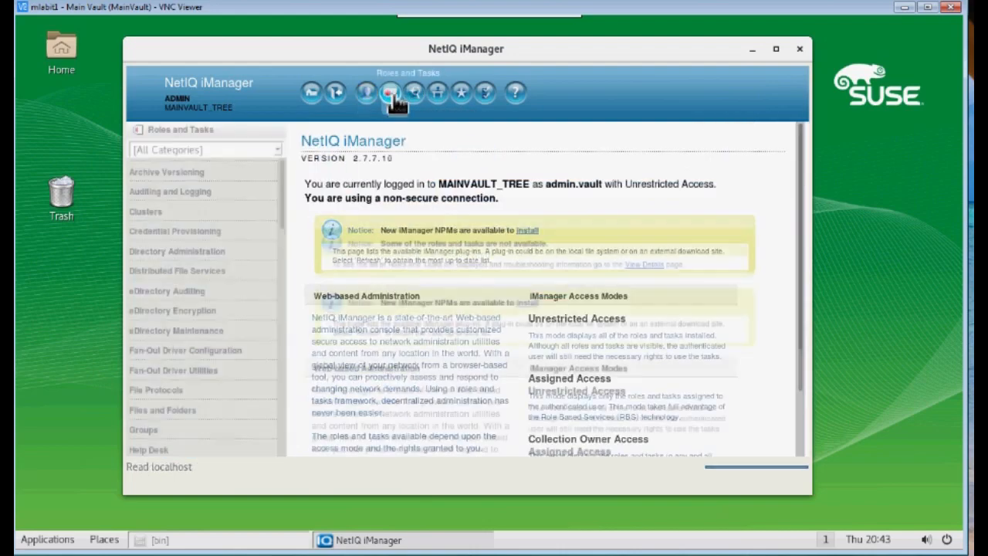
pyautogui.moveTo(286, 198); pyautogui.dragTo(284, 274)
pyautogui.click(168, 363)
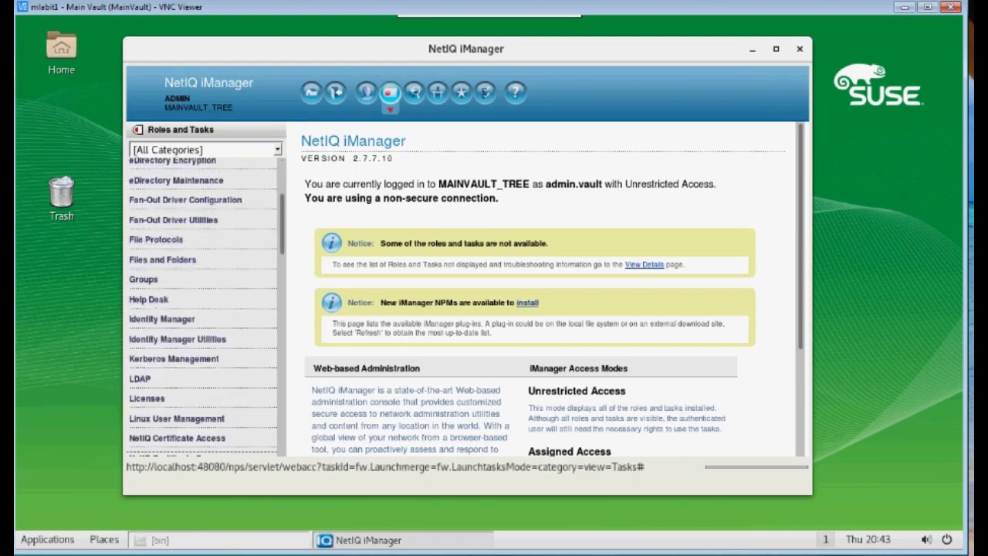
pyautogui.moveTo(285, 232); pyautogui.dragTo(274, 282)
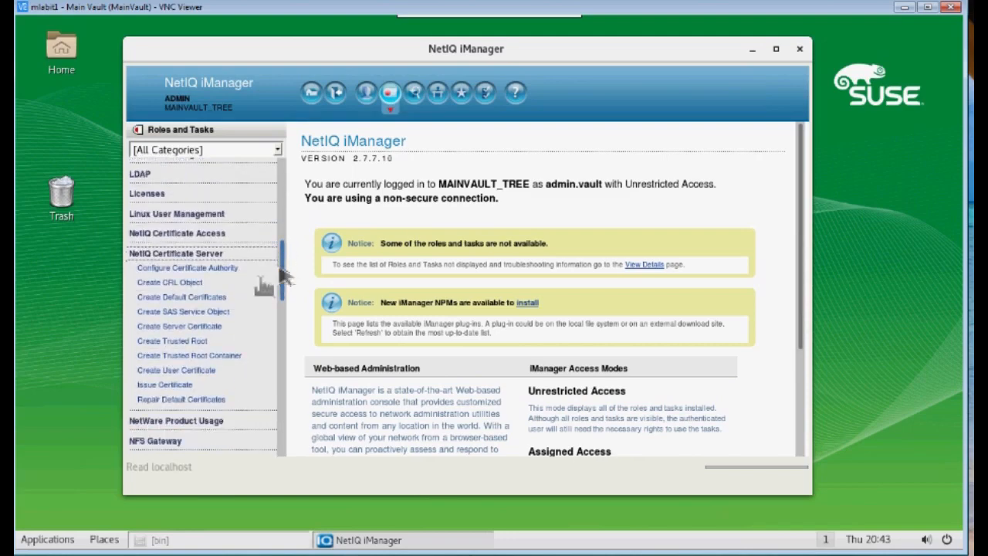
pyautogui.click(166, 328)
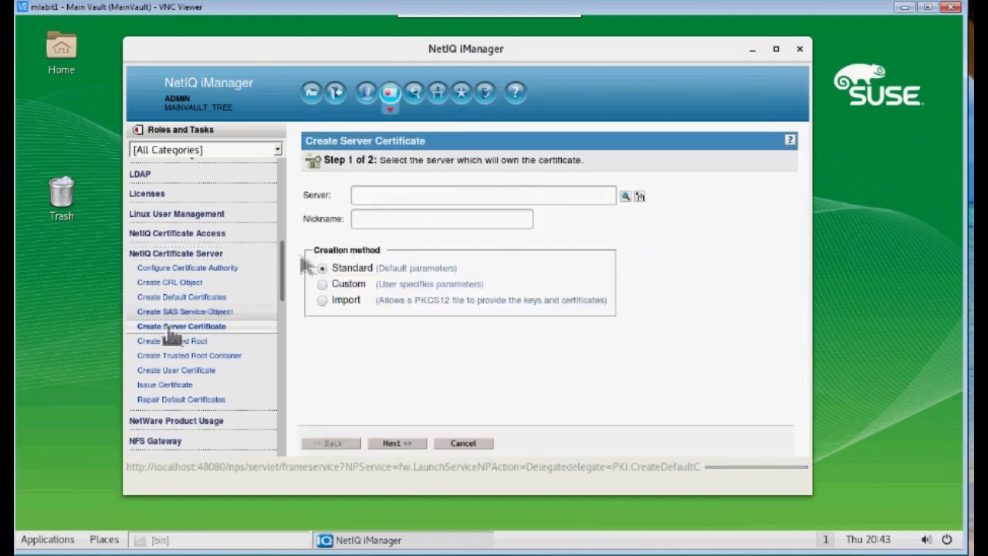
# Pick server MVSLES122, nickname the certificate MVCert, and choose Custom creation
pyautogui.click(625, 197)
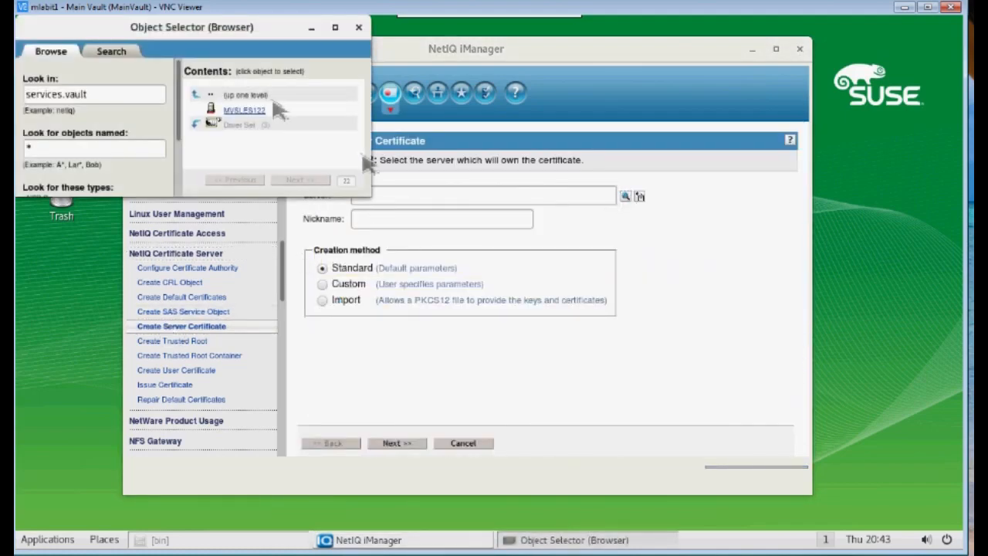
pyautogui.click(241, 112)
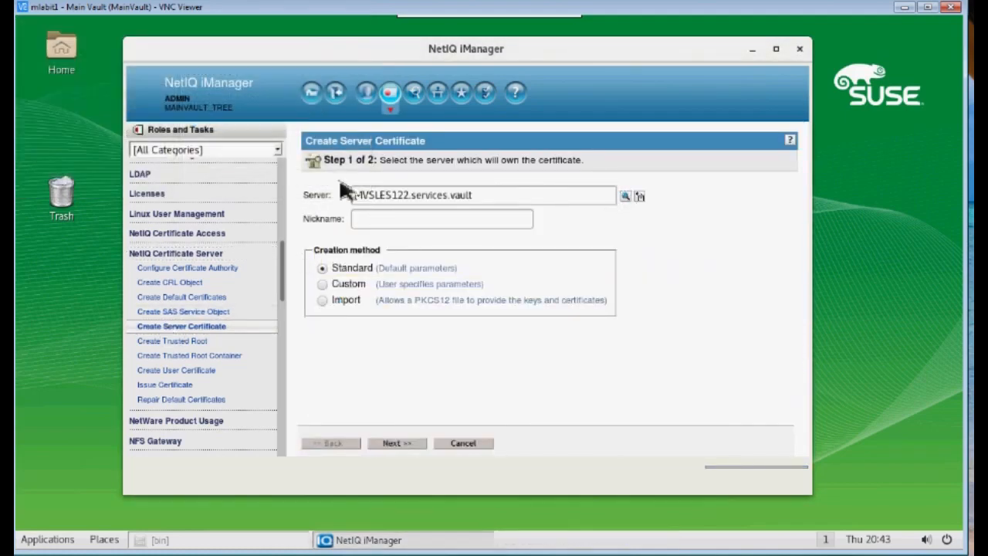
pyautogui.click(382, 227)
pyautogui.write('MVCert')
pyautogui.click(323, 285)
pyautogui.click(396, 443)
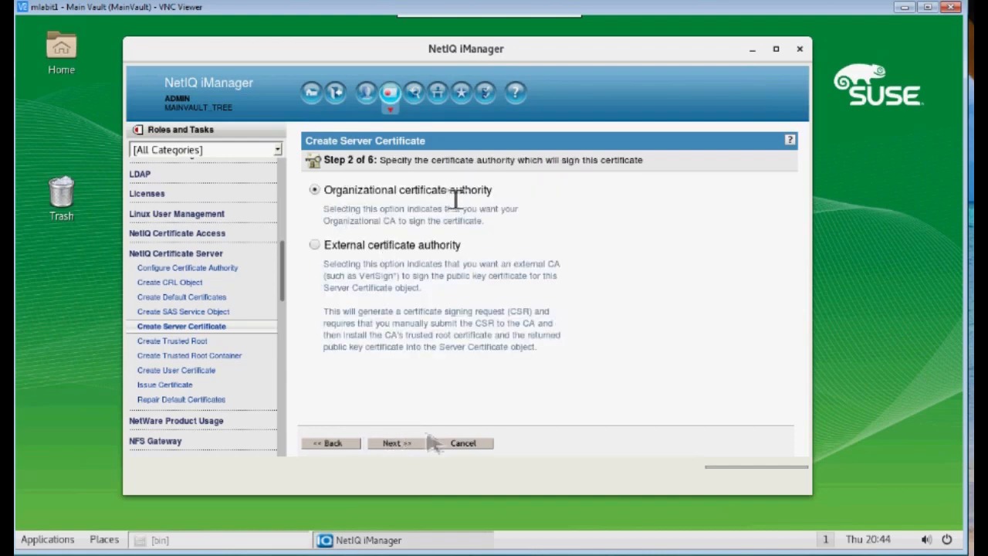
# Accept the organizational CA and key settings, using SHA 256-RSA (SHA2) and Maximum validity
pyautogui.click(395, 443)
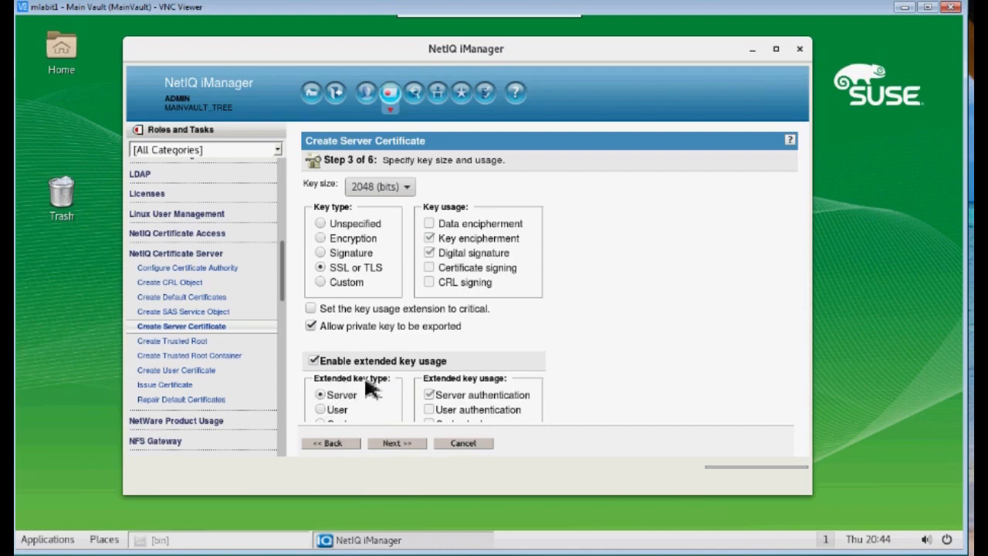
pyautogui.click(397, 445)
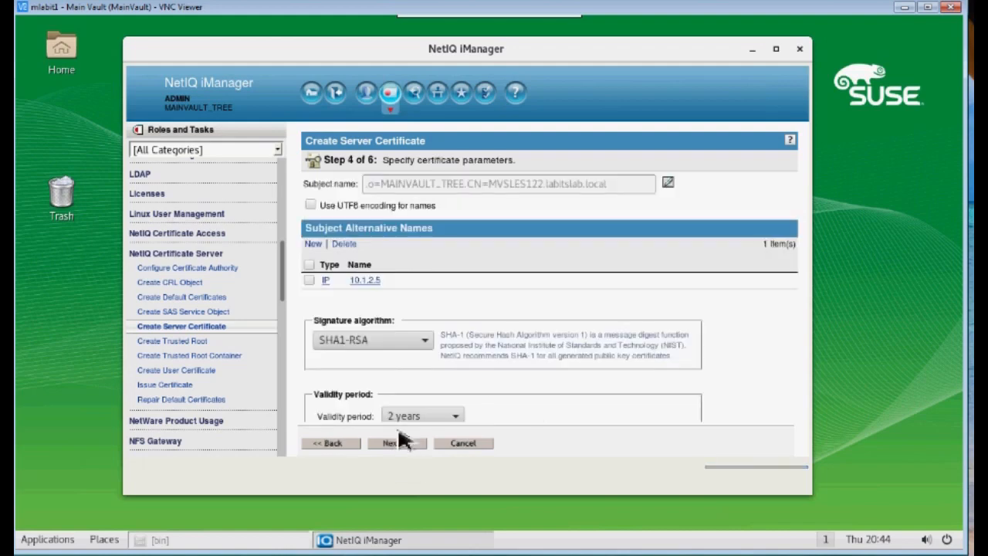
pyautogui.click(426, 343)
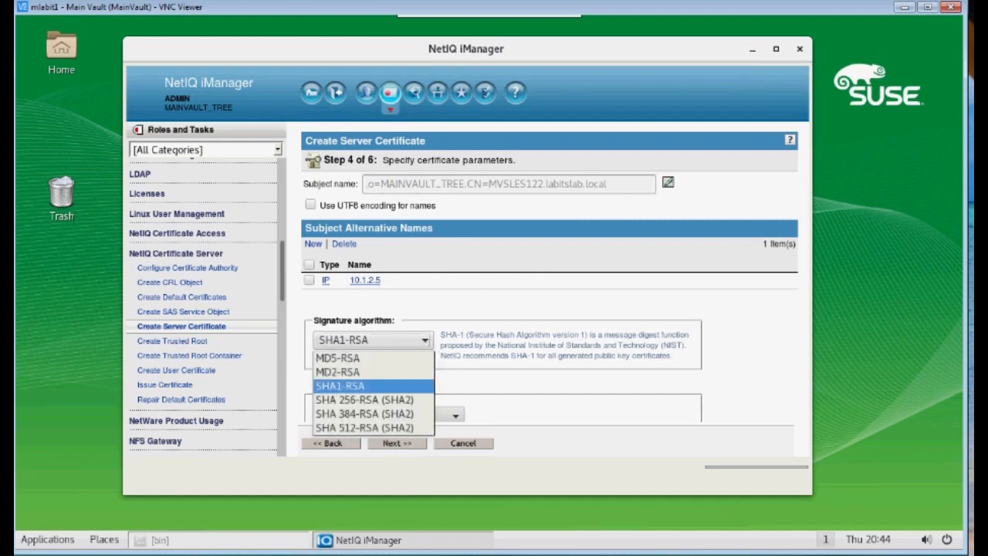
pyautogui.click(364, 399)
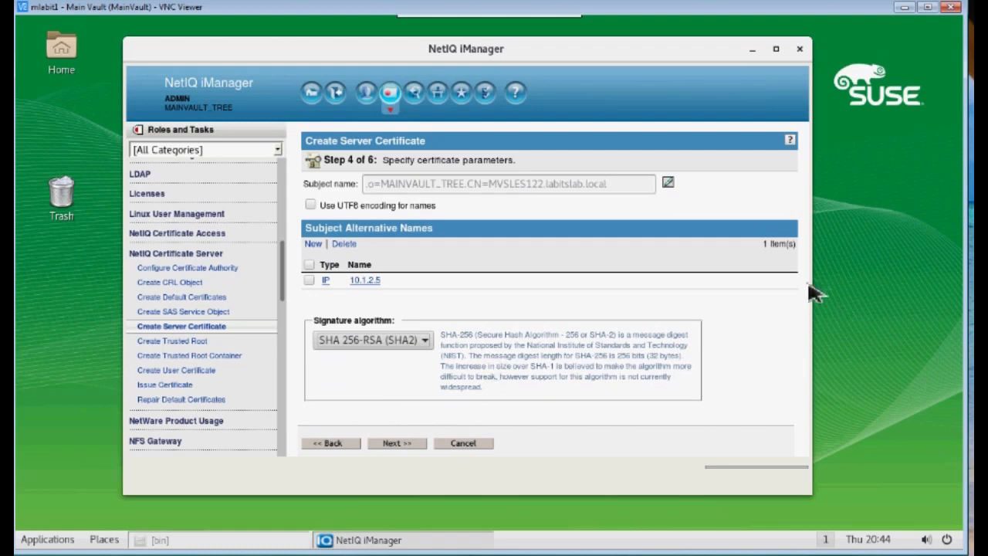
pyautogui.moveTo(804, 307); pyautogui.dragTo(807, 357)
pyautogui.click(743, 366)
pyautogui.scroll(-5, 706, 356)
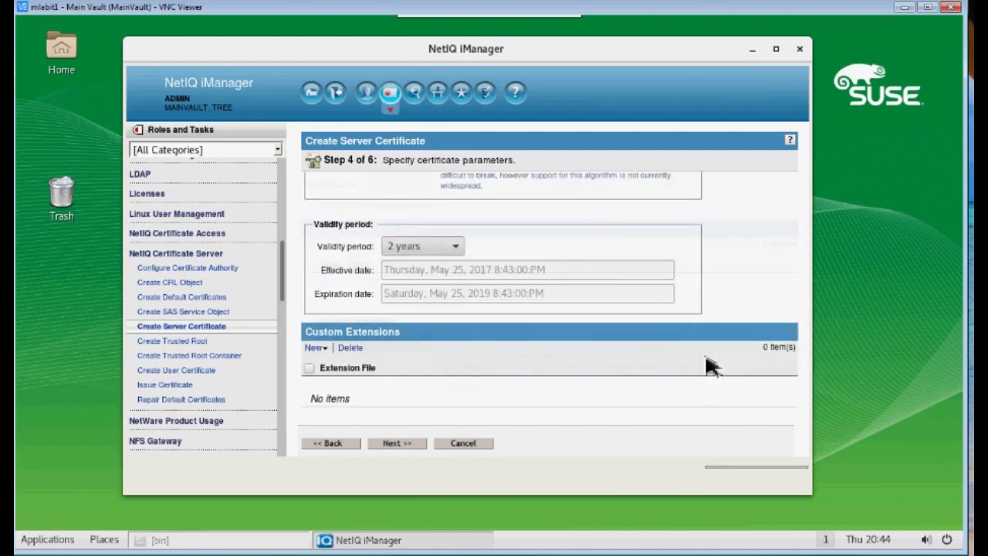
pyautogui.click(455, 247)
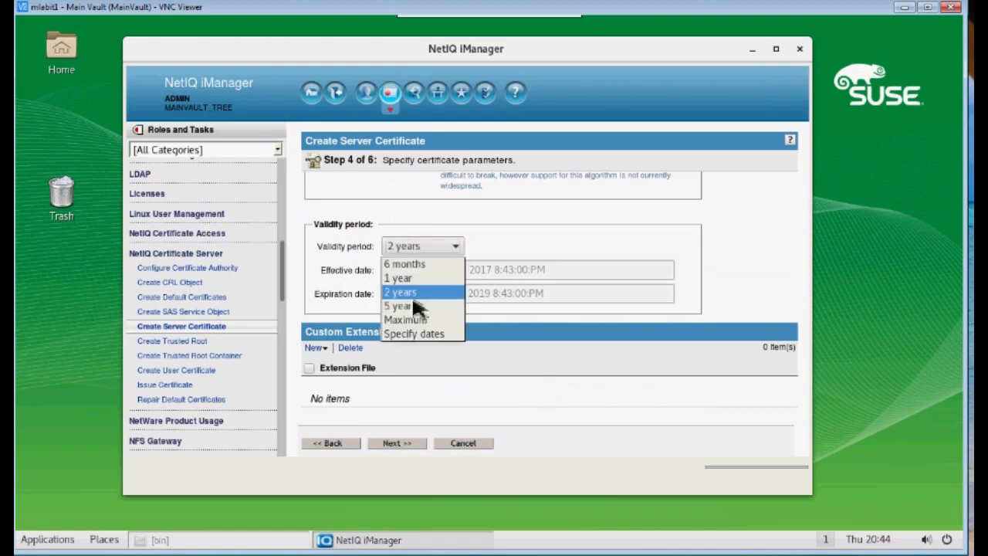
pyautogui.click(411, 320)
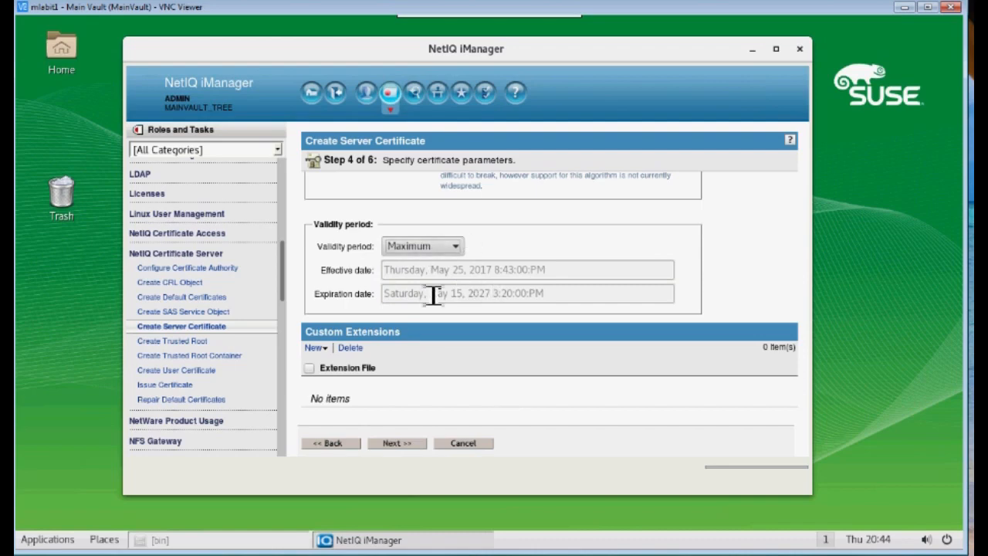
# Chain MVCert to the organization's certificate, create it, and close the results
pyautogui.click(403, 446)
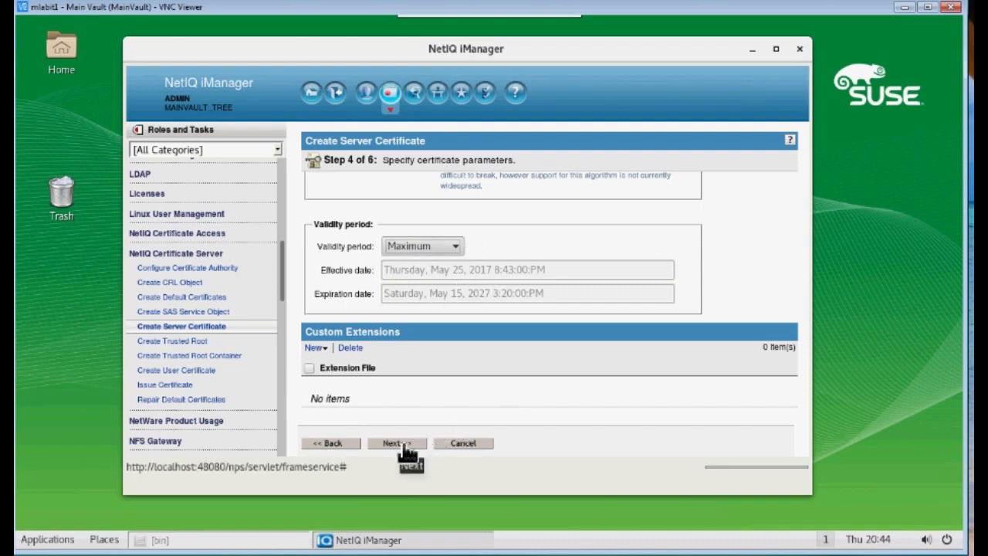
pyautogui.click(314, 190)
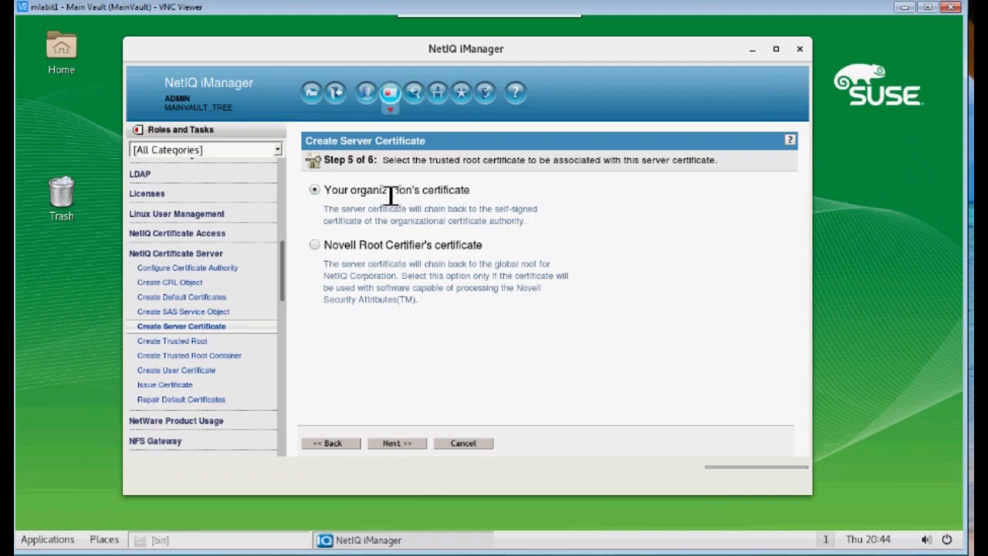
pyautogui.click(402, 448)
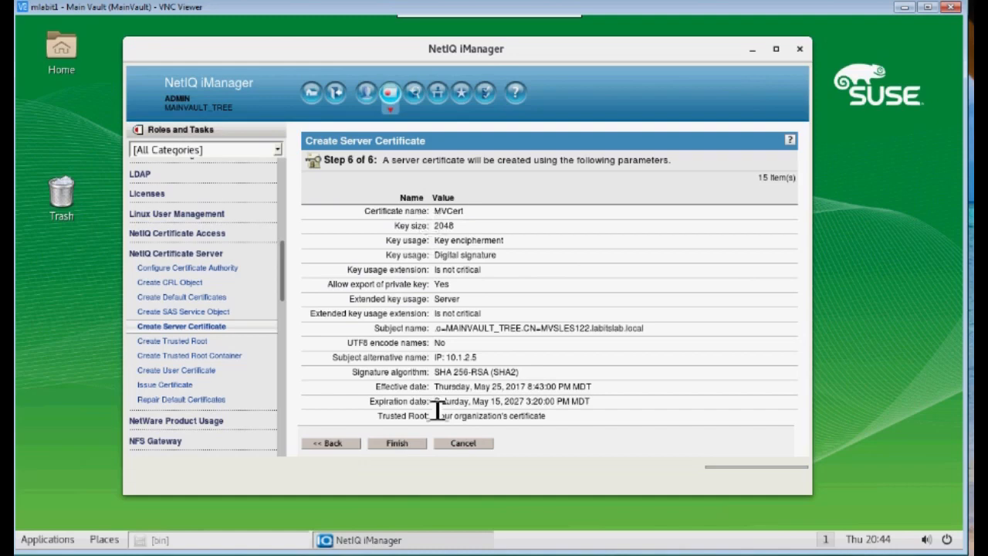
pyautogui.moveTo(471, 214); pyautogui.dragTo(436, 214)
pyautogui.click(407, 445)
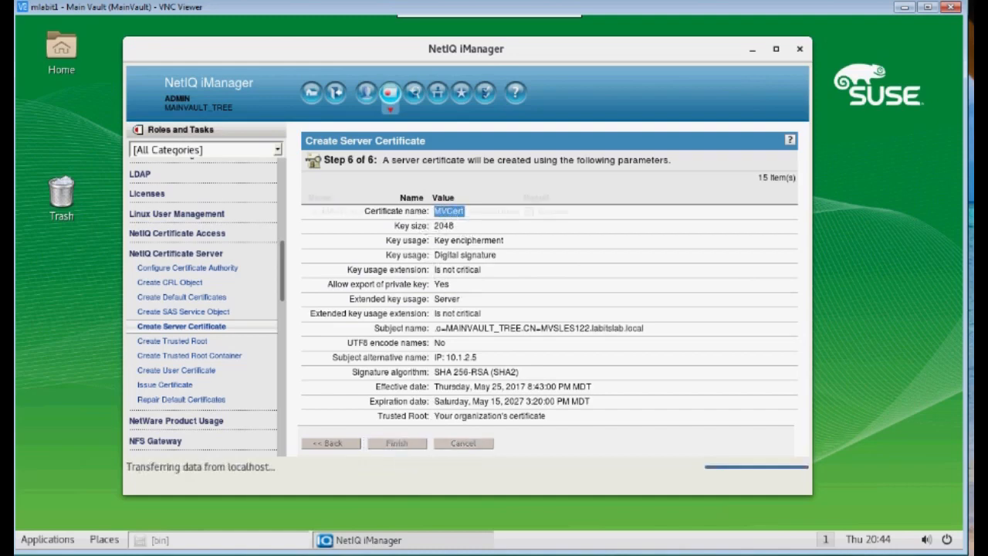
pyautogui.click(328, 445)
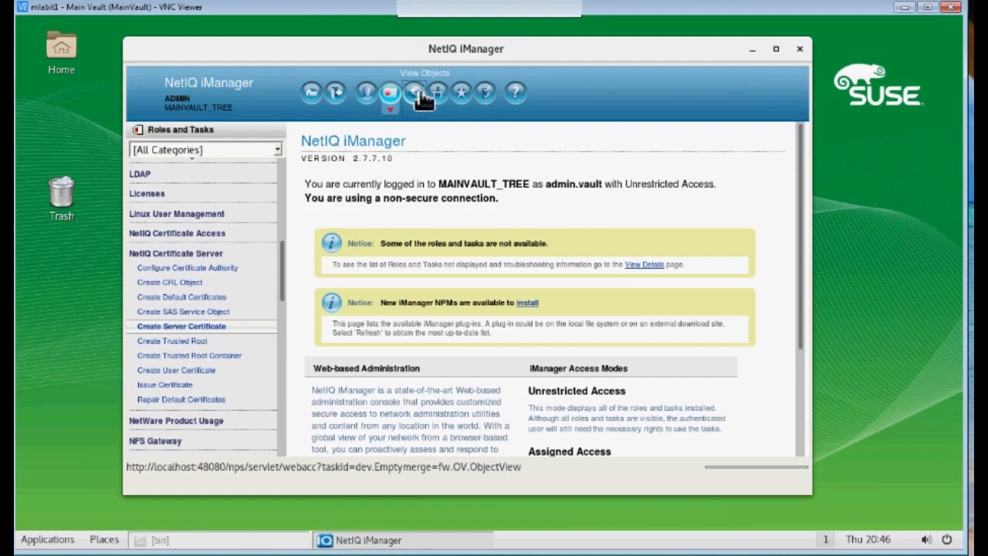
# Confirm MVCert - MVSLES122 is listed in vault's services container, then log out
pyautogui.click(419, 92)
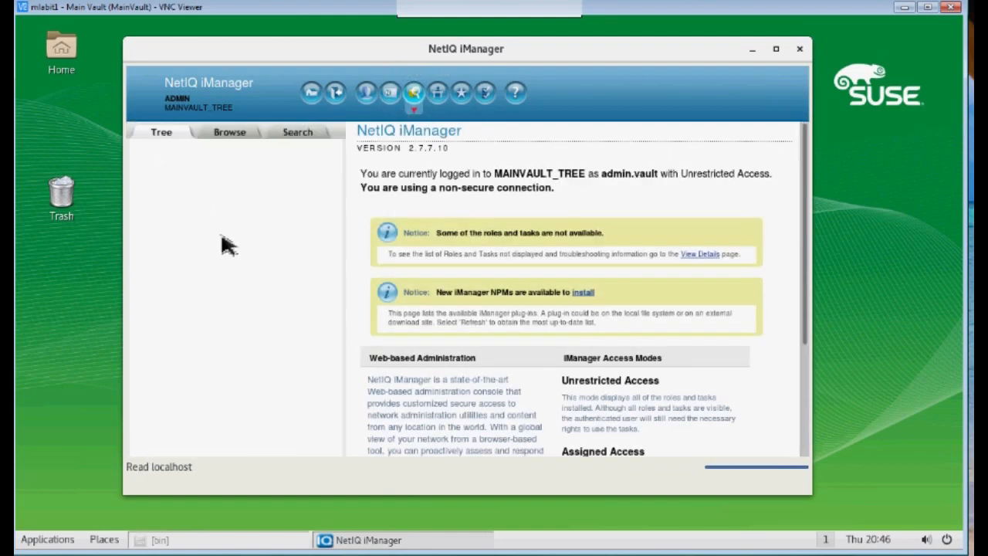
pyautogui.click(175, 164)
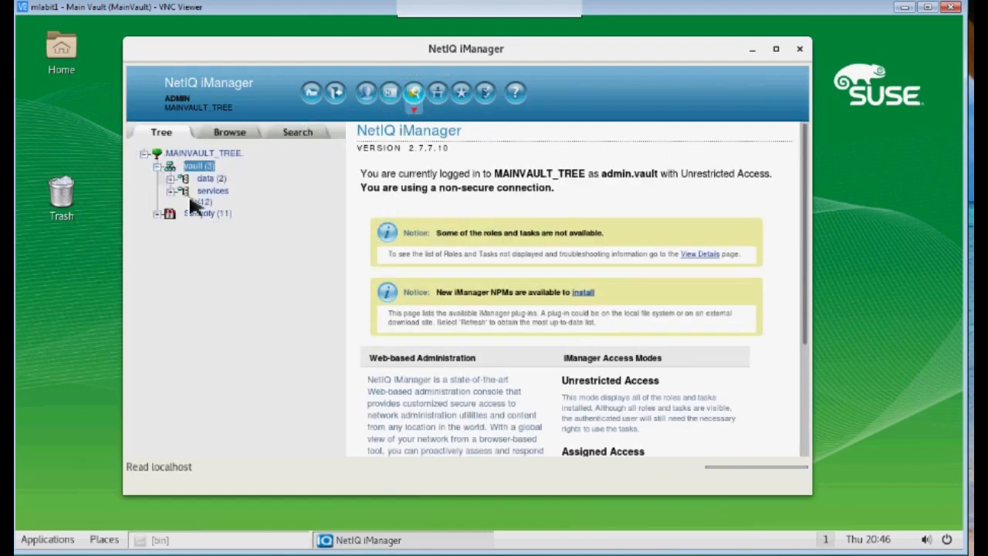
pyautogui.click(207, 192)
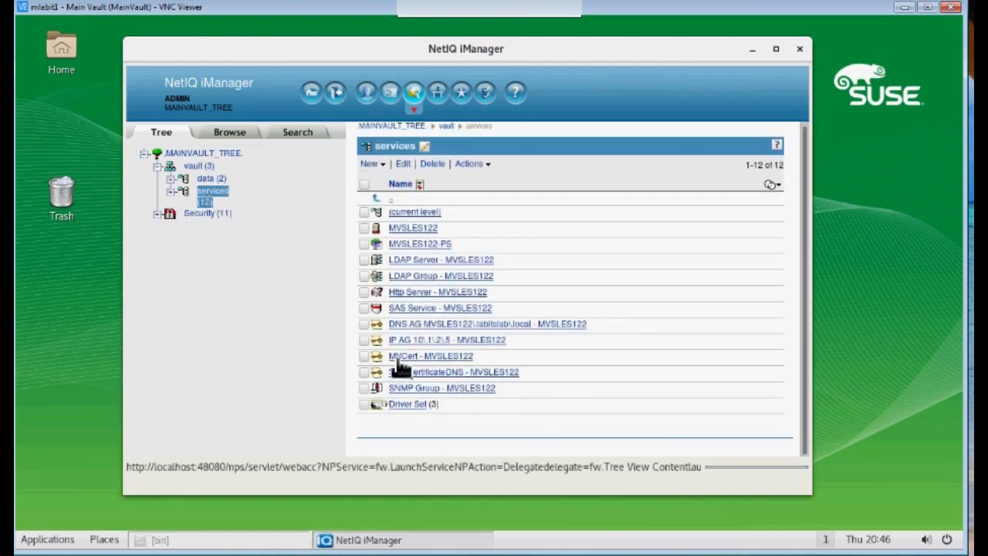
pyautogui.click(345, 98)
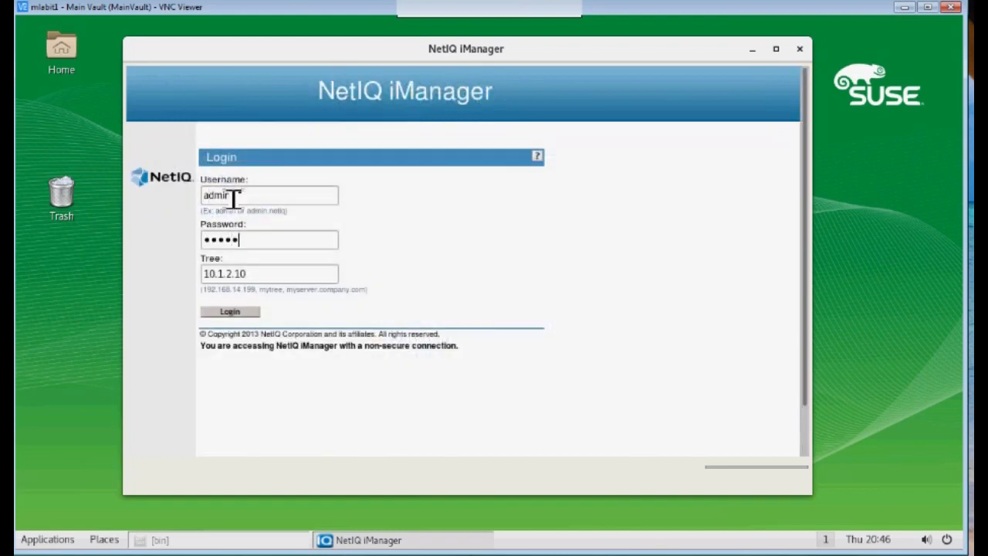
# Log in to the RH72 tree at 10.1.2.10 and scroll Roles and Tasks to NetIQ Certificate Server
pyautogui.press('Tab')
pyautogui.press('End')
pyautogui.press('Return')
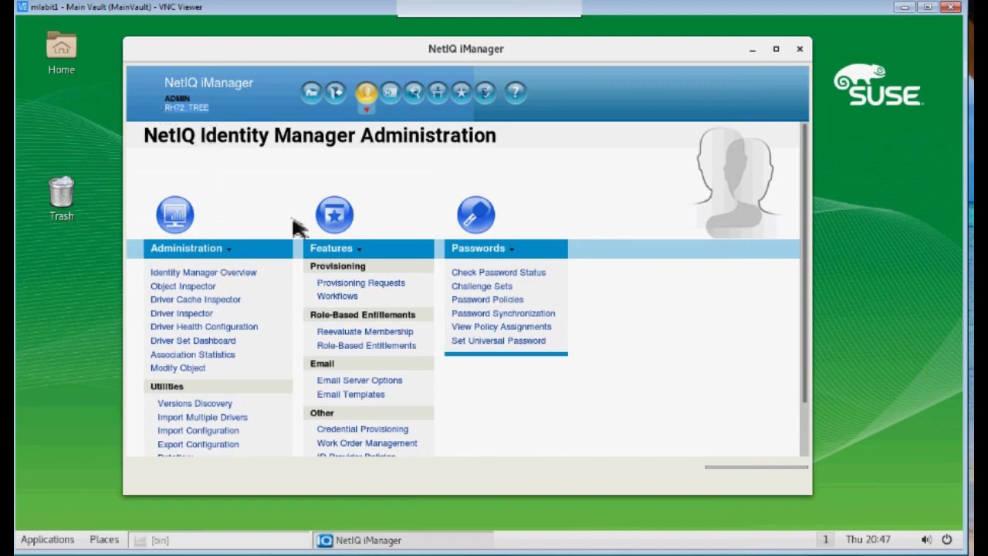
pyautogui.click(392, 94)
pyautogui.moveTo(283, 203); pyautogui.dragTo(286, 276)
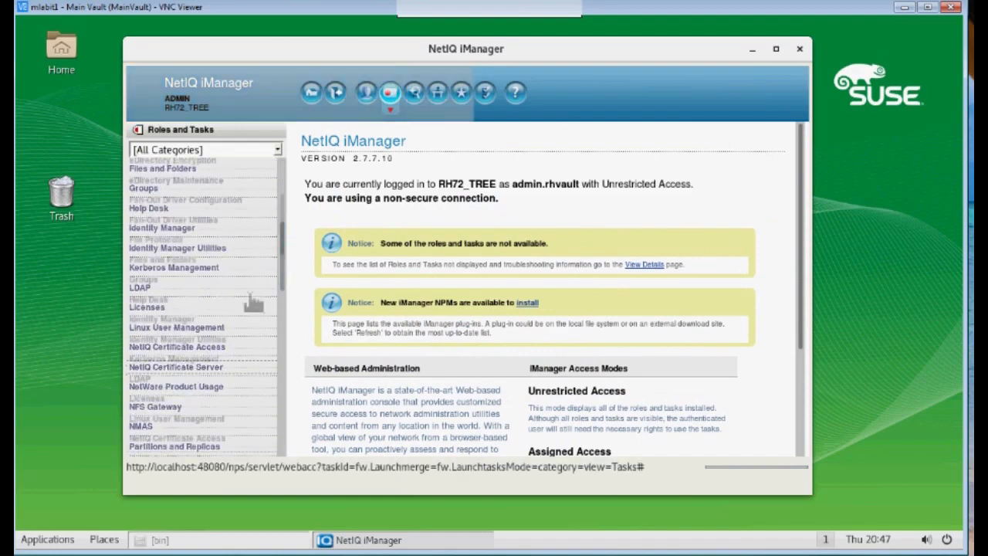
pyautogui.moveTo(283, 240); pyautogui.dragTo(280, 298)
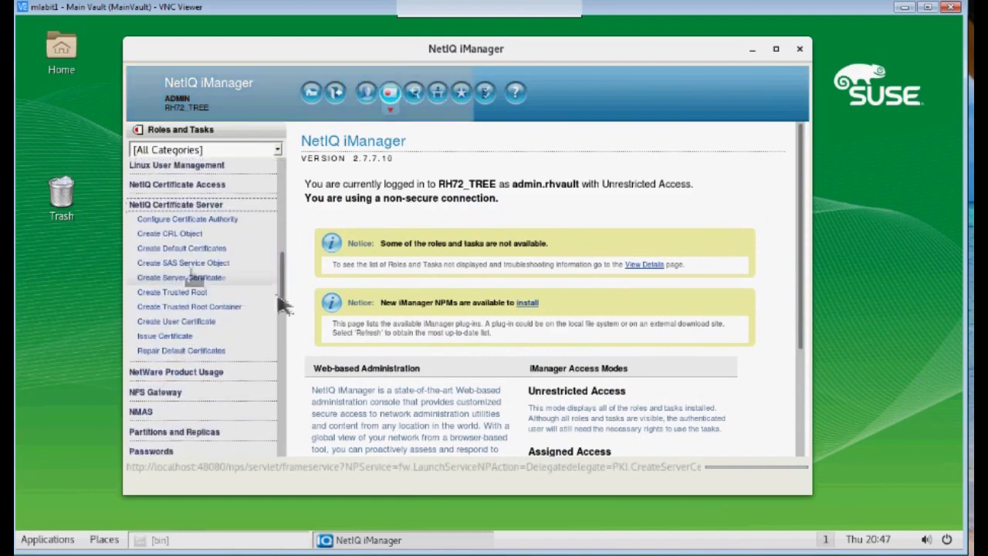
# Start a server certificate for RH72Vault nicknamed RHCert with Custom parameters
pyautogui.click(181, 278)
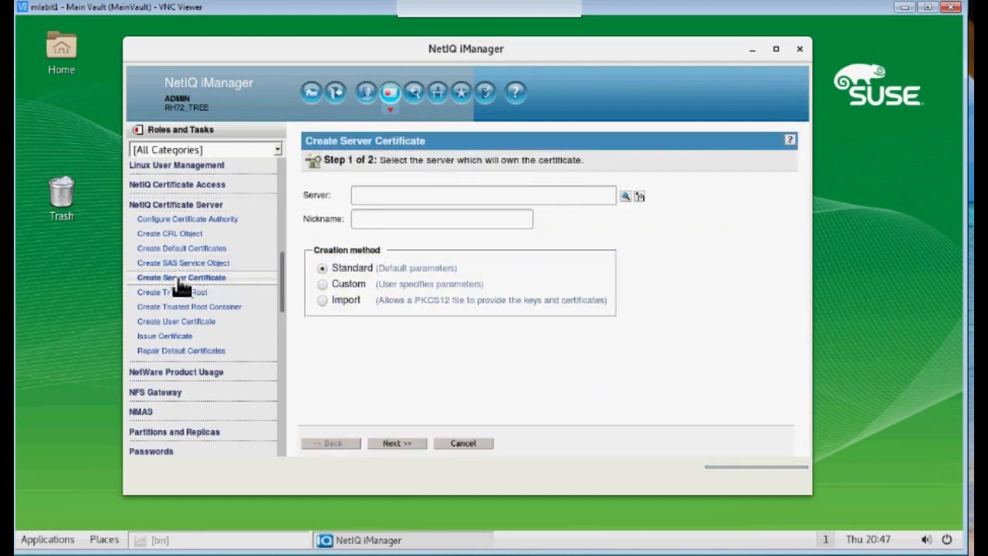
pyautogui.click(638, 196)
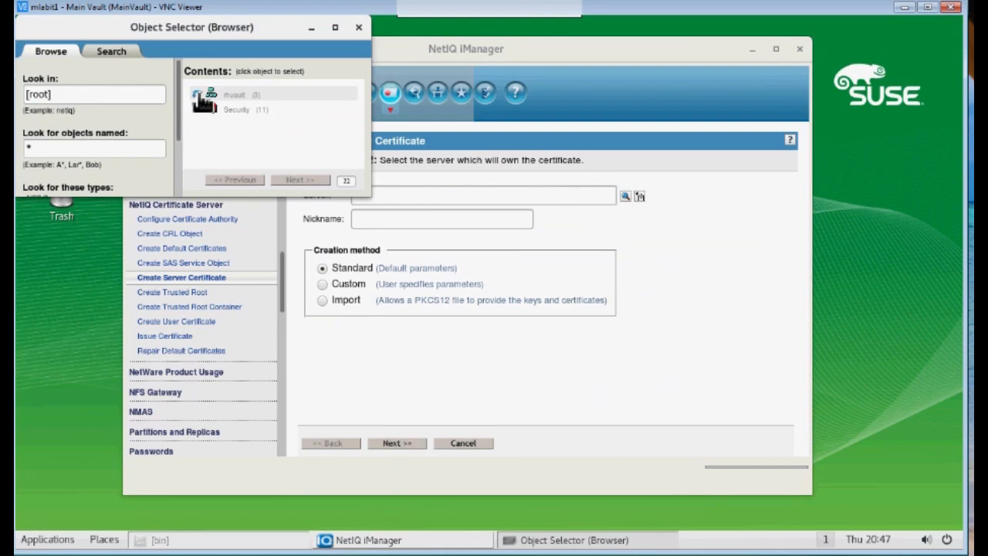
pyautogui.click(201, 97)
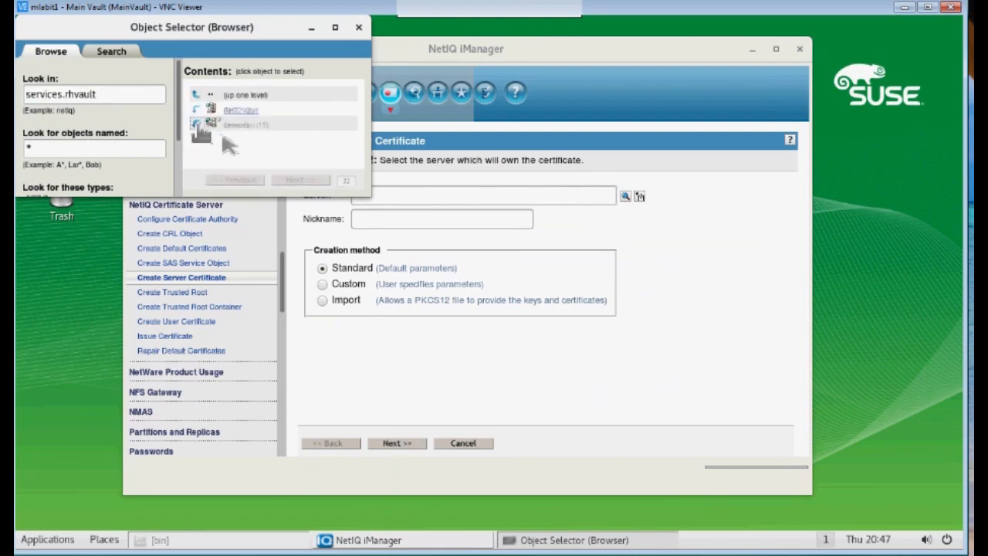
pyautogui.click(236, 110)
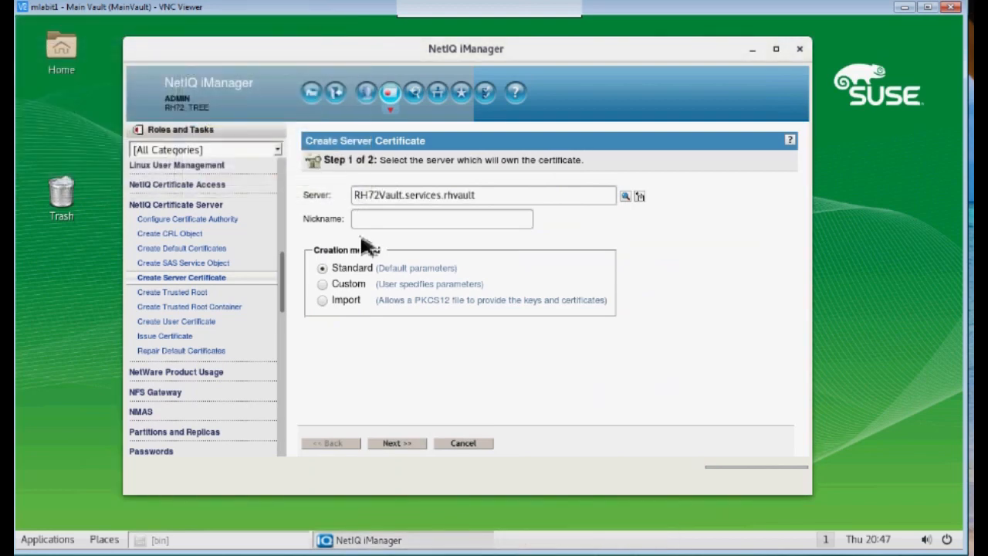
pyautogui.click(379, 219)
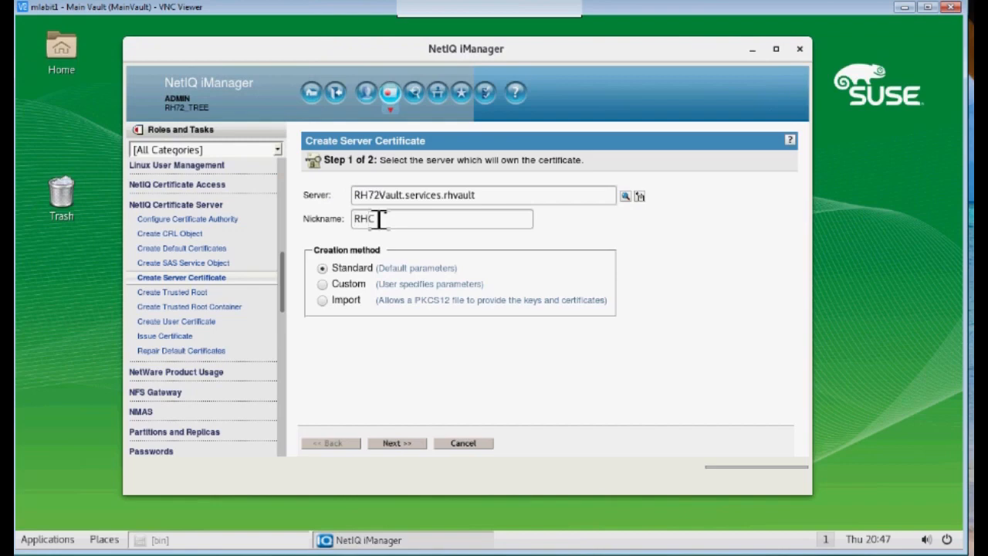
pyautogui.click(323, 285)
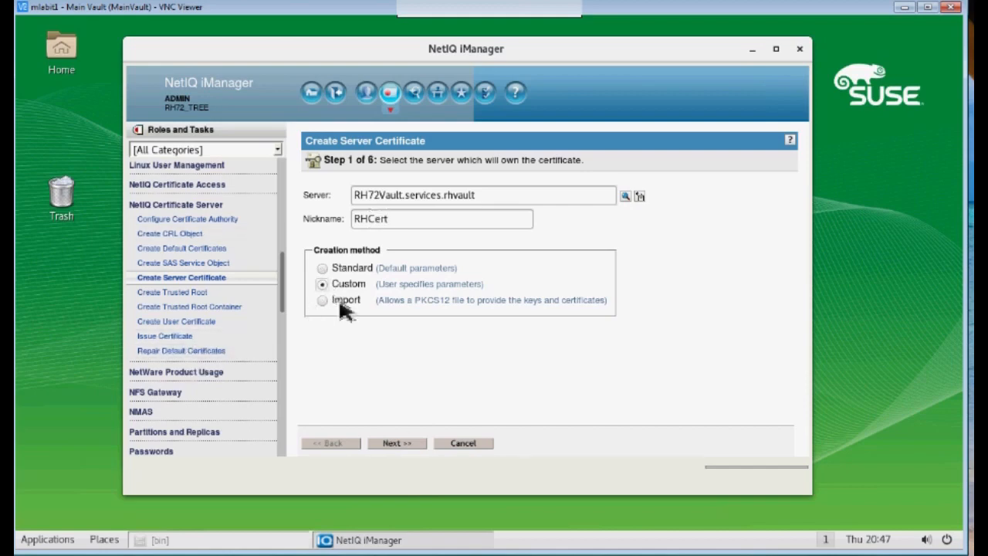
pyautogui.click(407, 443)
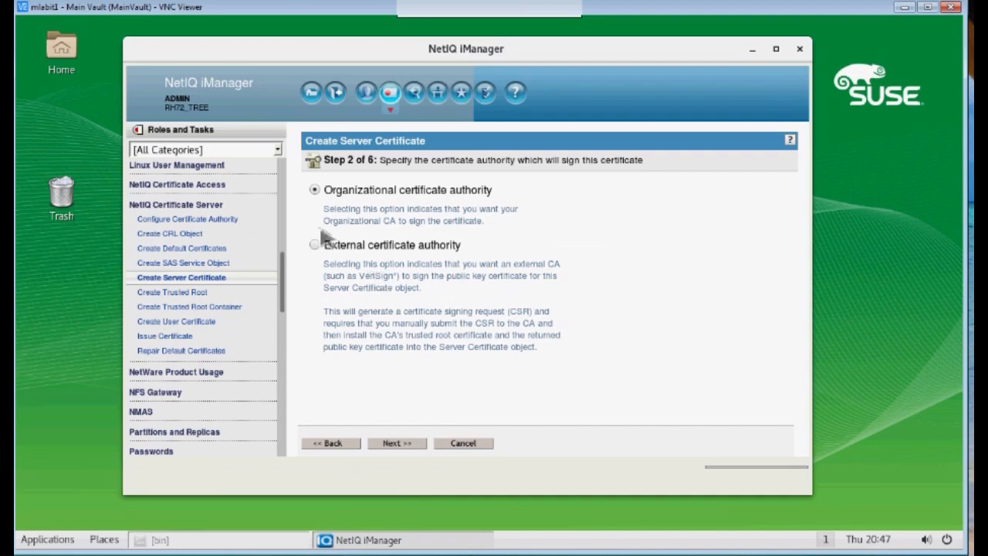
# Choose External CA signing, 2048-bit key and SHA 256-RSA, and generate the signing request
pyautogui.click(323, 245)
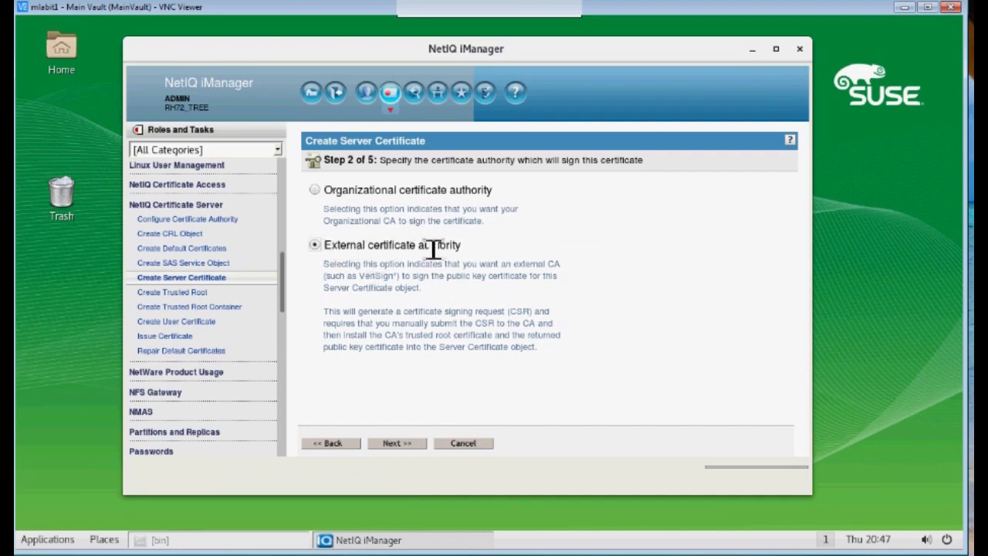
pyautogui.click(397, 444)
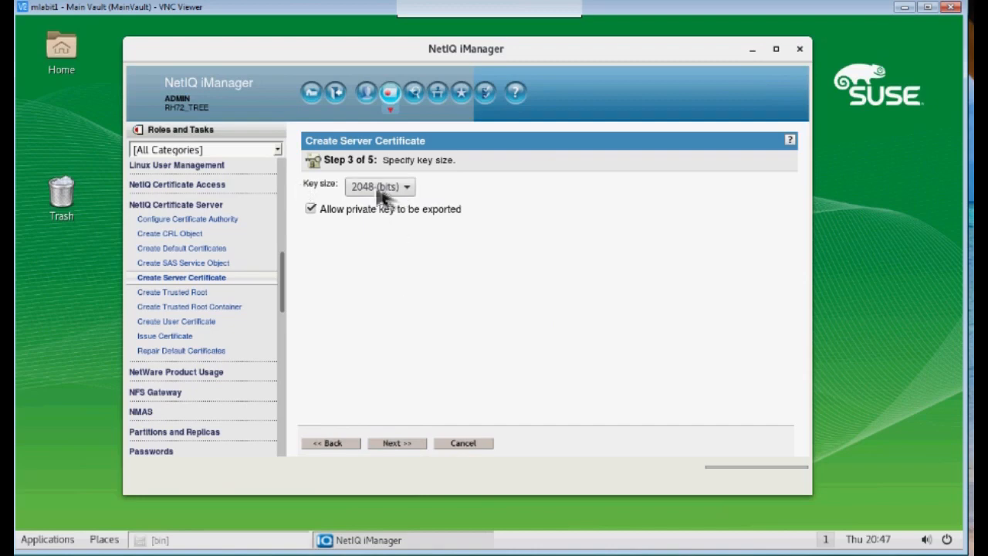
pyautogui.click(403, 446)
pyautogui.click(426, 248)
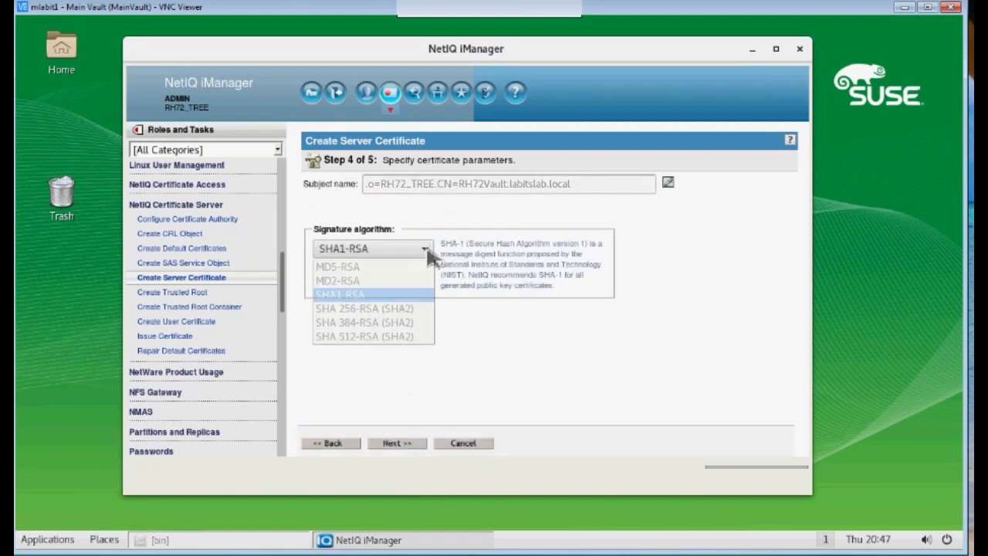
pyautogui.click(378, 309)
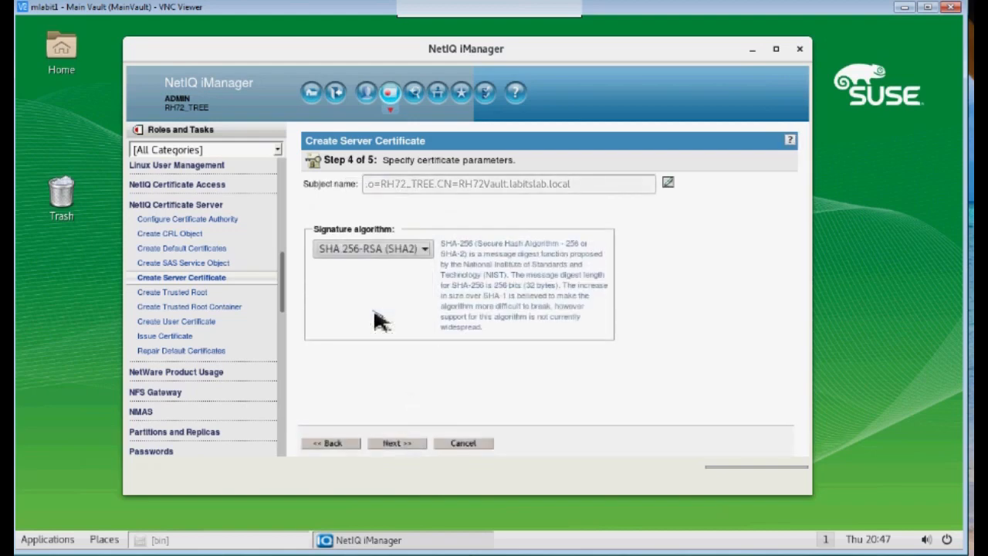
pyautogui.click(408, 447)
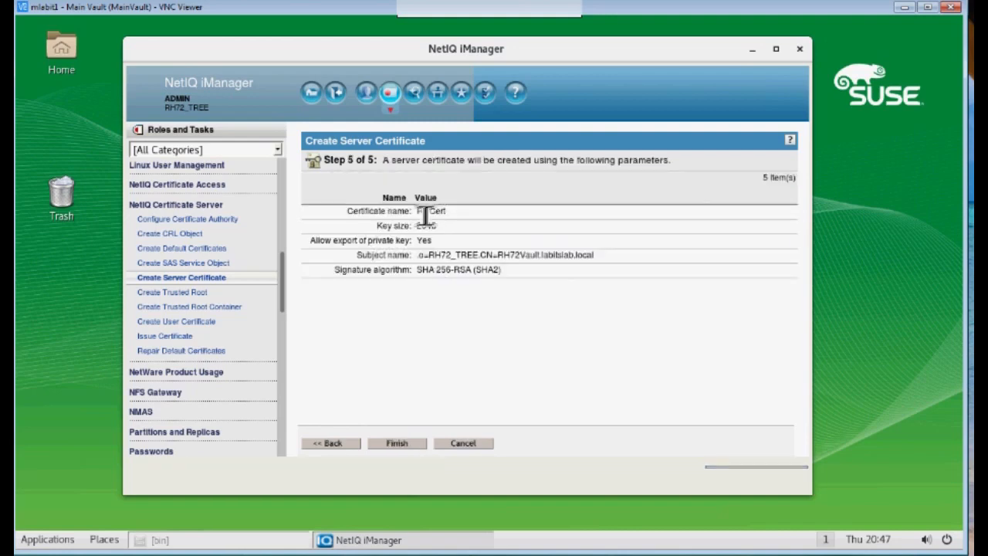
pyautogui.moveTo(416, 212); pyautogui.dragTo(463, 214)
pyautogui.click(397, 444)
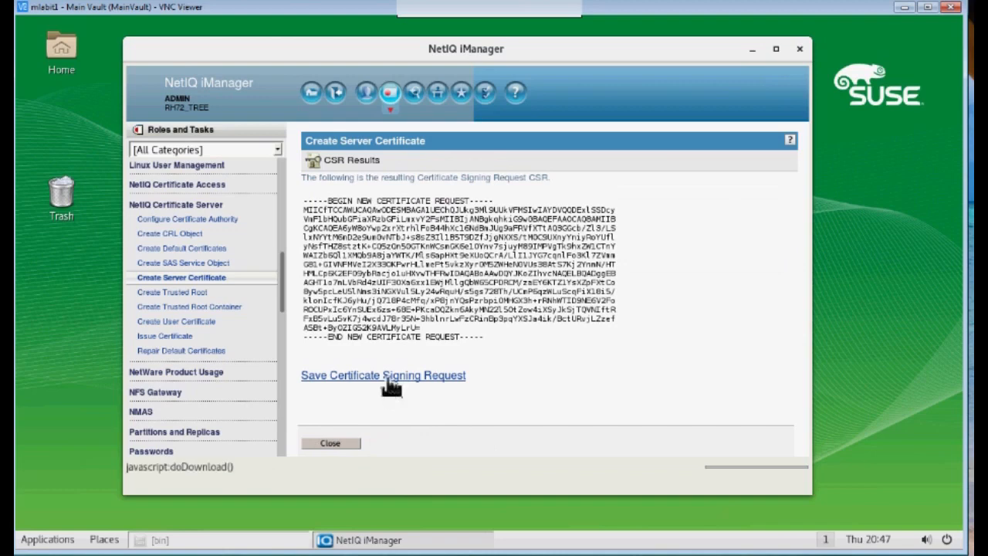
# Save the RHCert signing request to the Desktop as MyRHCert.csr and close the Downloads window
pyautogui.click(389, 379)
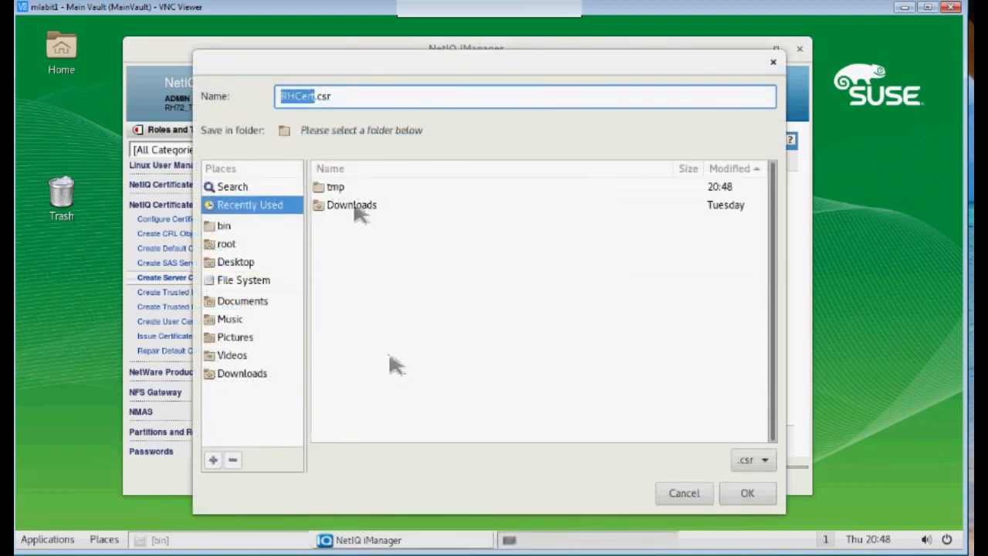
pyautogui.click(227, 265)
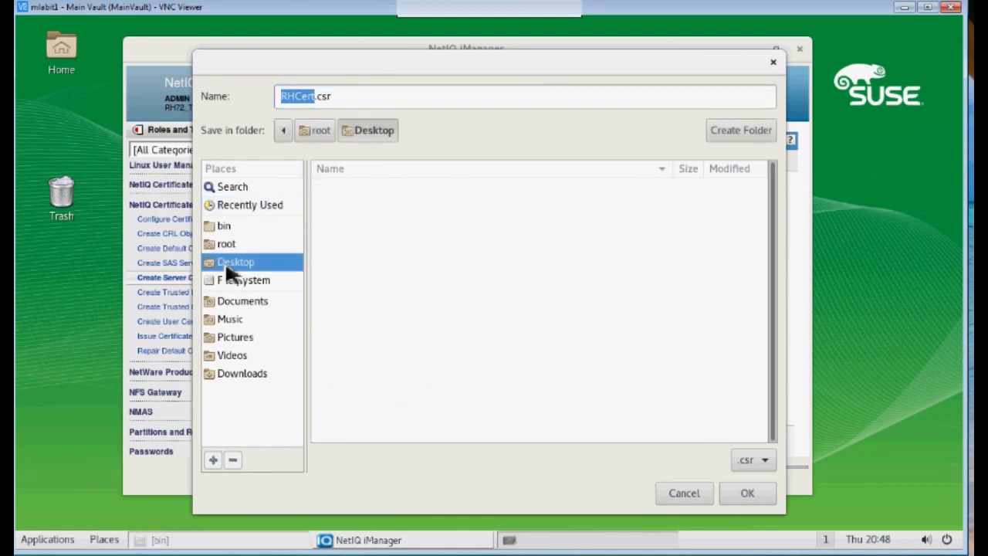
pyautogui.click(320, 98)
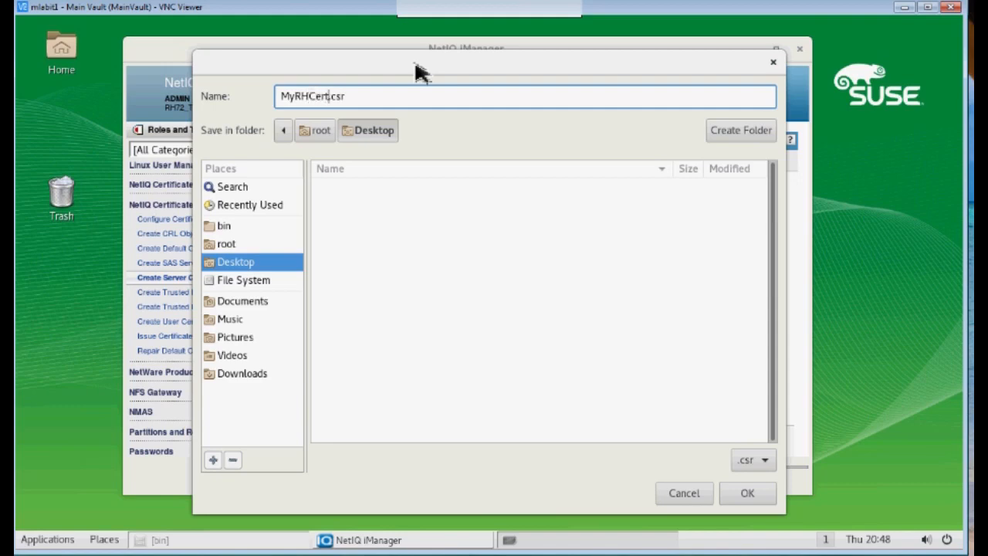
pyautogui.click(748, 498)
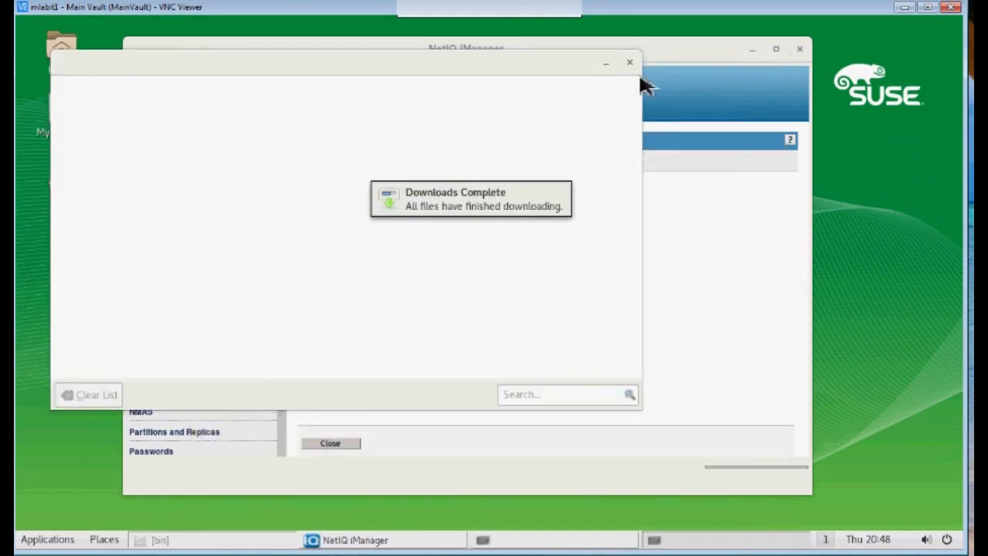
pyautogui.click(630, 63)
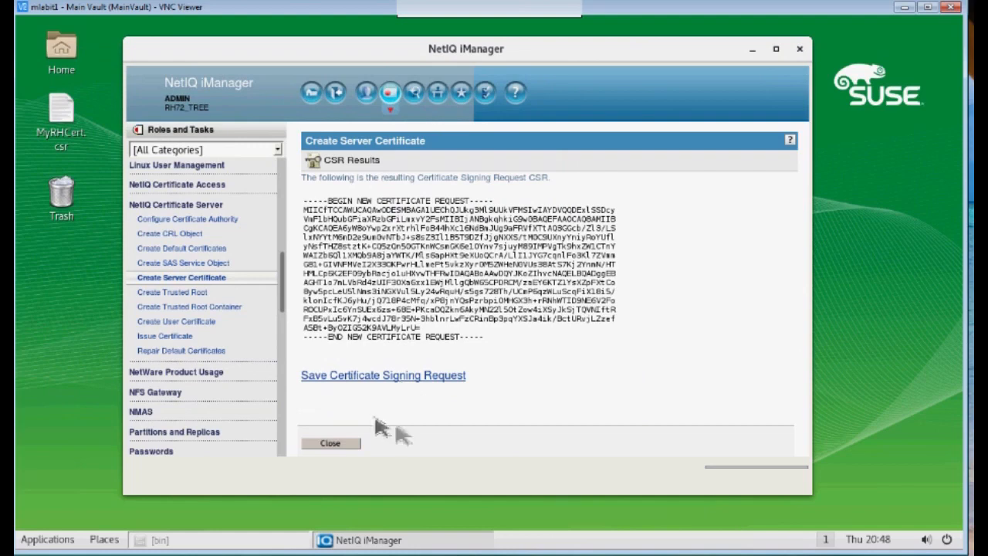
# Log out and sign in with the admin credentials to MAINVAULT_TREE at 10.1.2.5
pyautogui.click(337, 96)
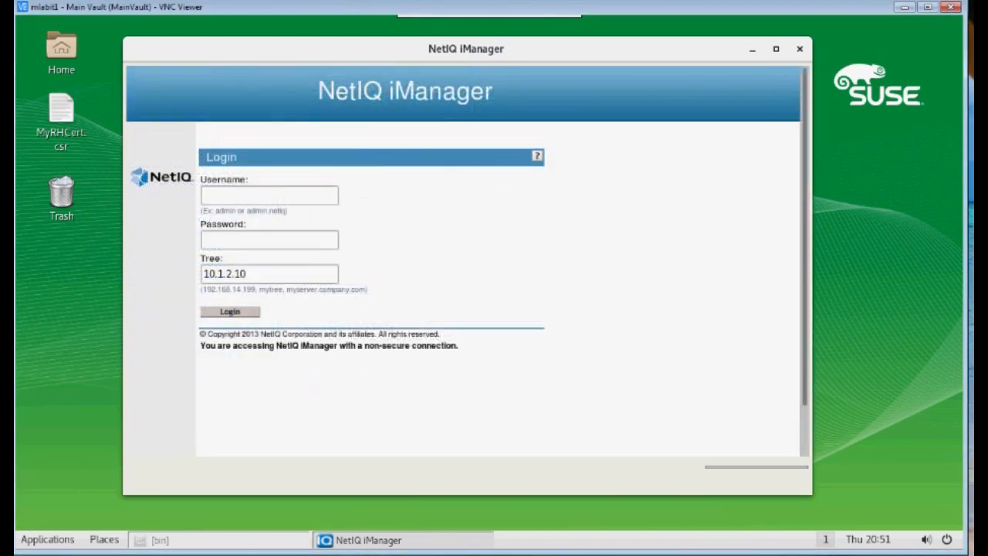
pyautogui.click(230, 196)
pyautogui.write('•••••')
pyautogui.press('Tab')
pyautogui.press('Return')
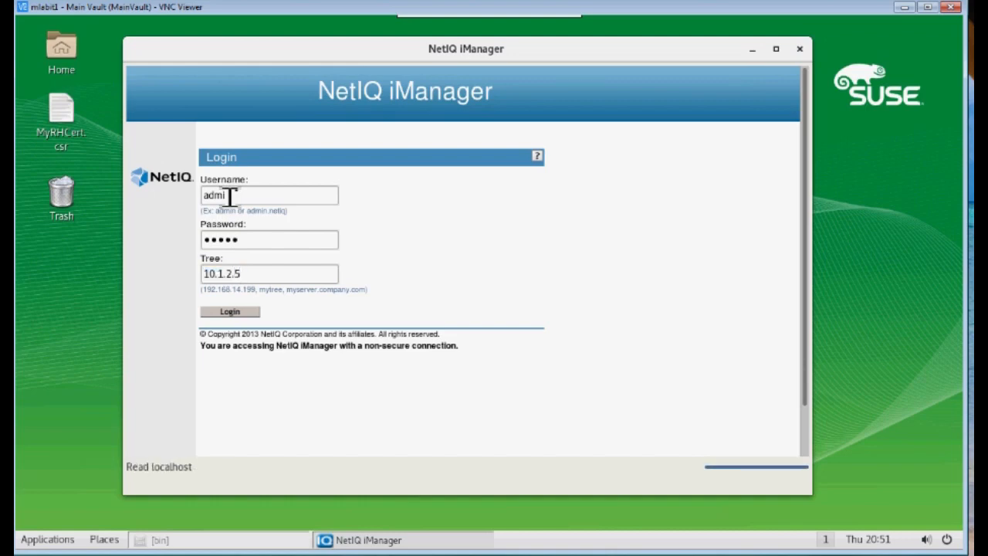
pyautogui.moveTo(183, 108); pyautogui.dragTo(231, 108)
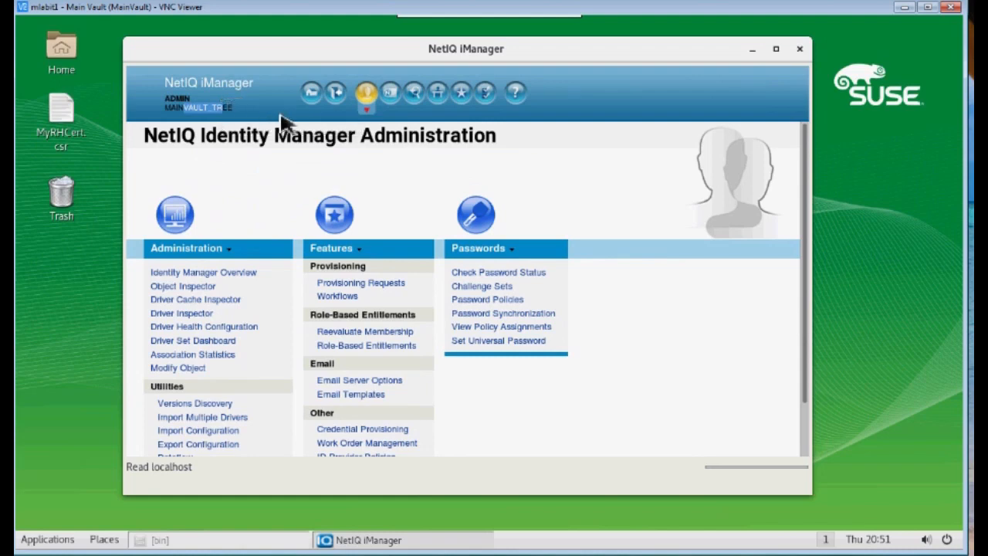
# Open Issue Certificate and load /root/Desktop/MyRHCert.csr as the signing request file
pyautogui.click(391, 95)
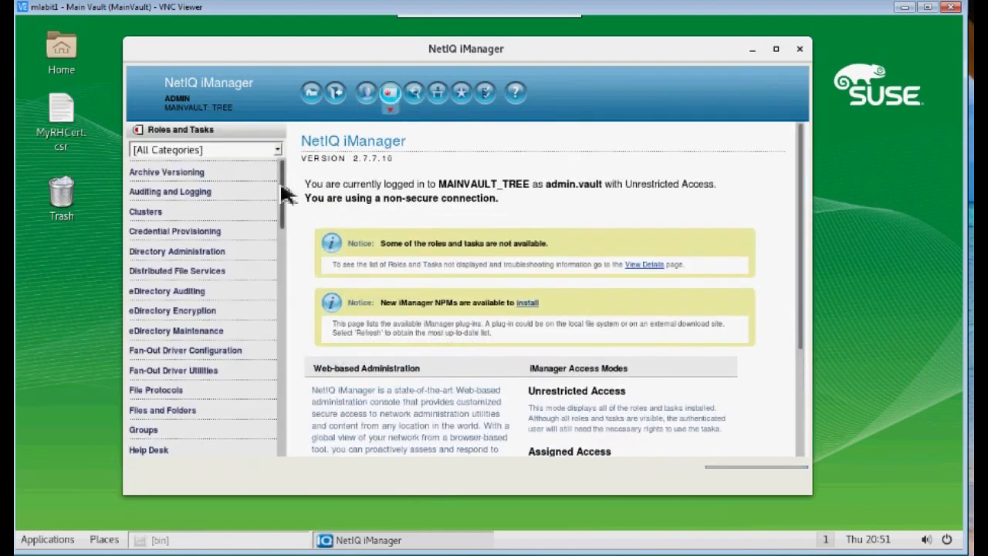
pyautogui.moveTo(281, 186); pyautogui.dragTo(286, 258)
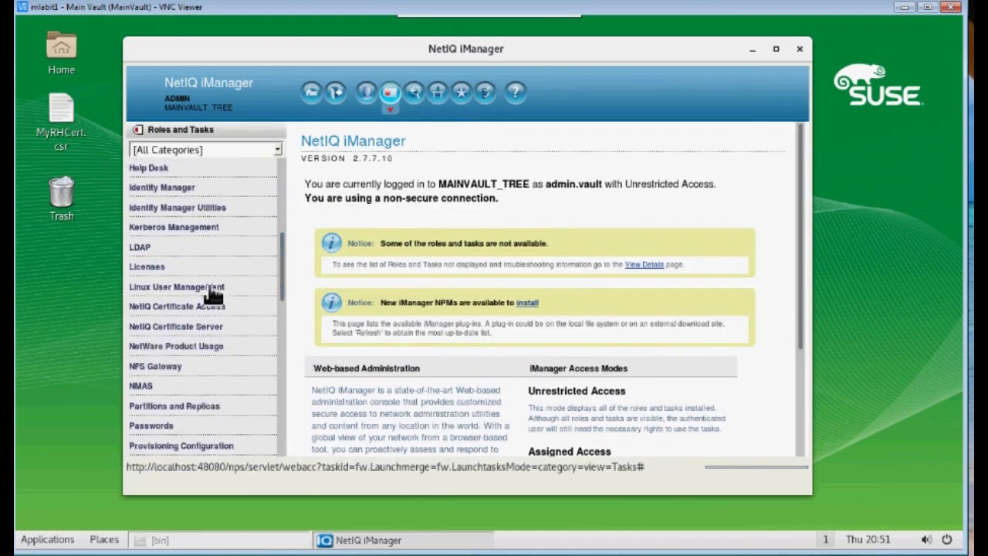
pyautogui.scroll(3, 168, 330)
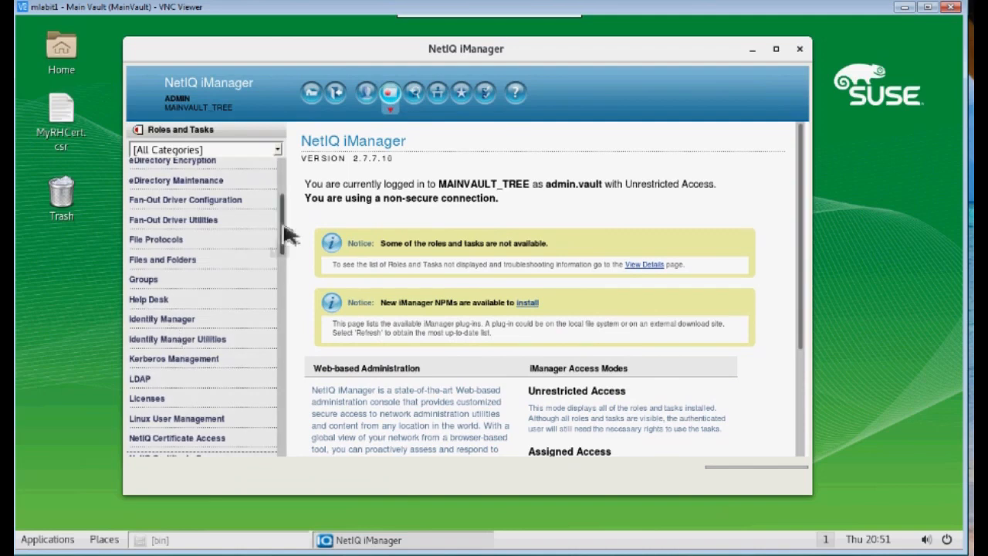
pyautogui.moveTo(287, 236); pyautogui.dragTo(287, 304)
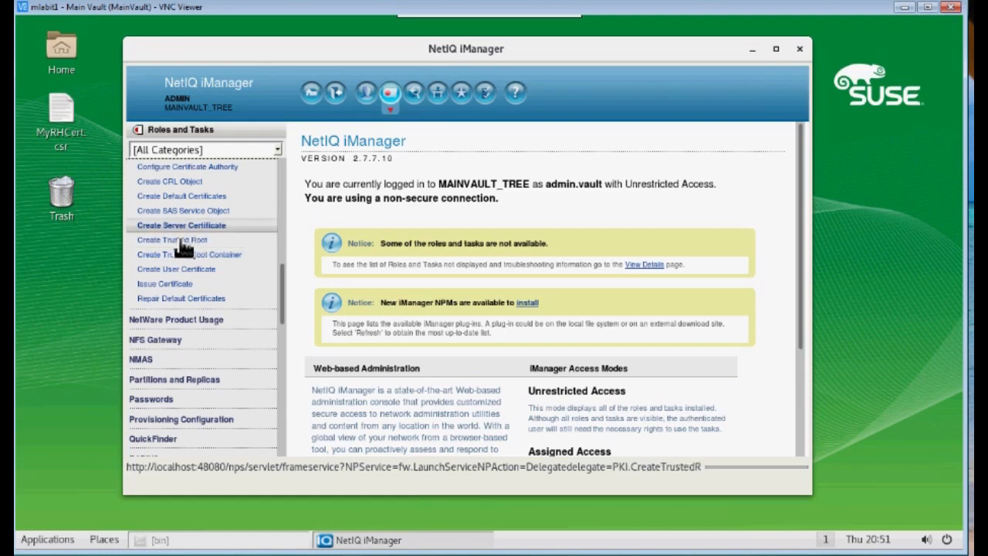
pyautogui.click(165, 285)
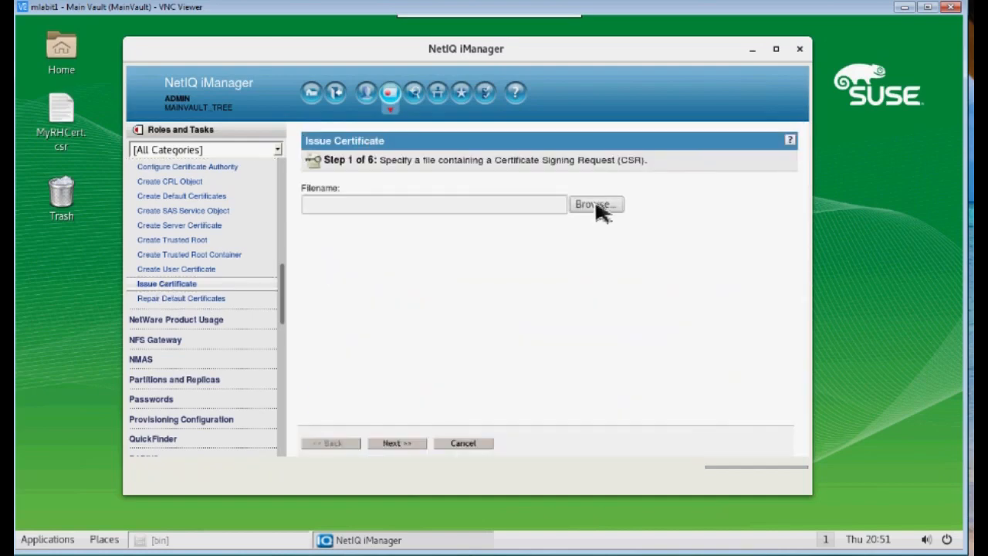
pyautogui.click(596, 205)
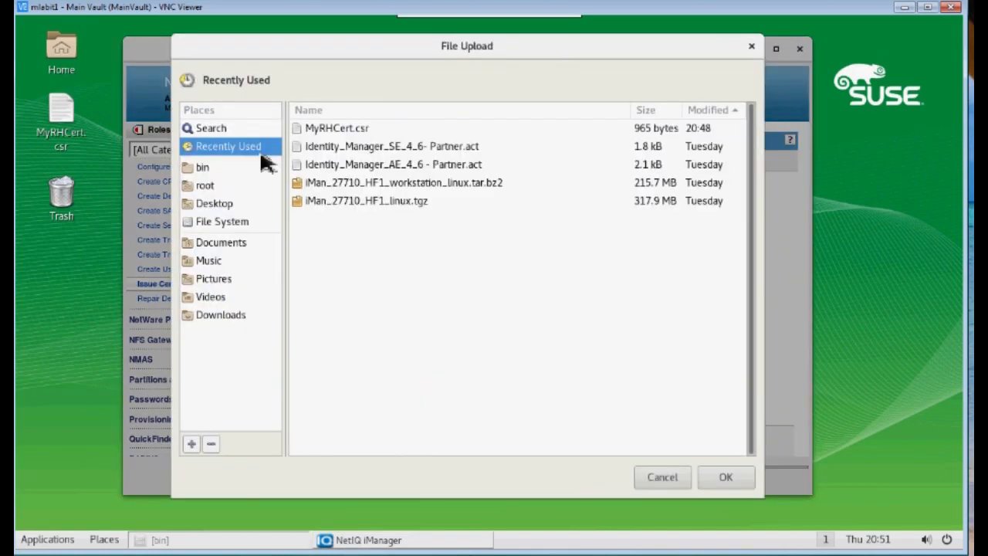
pyautogui.click(219, 205)
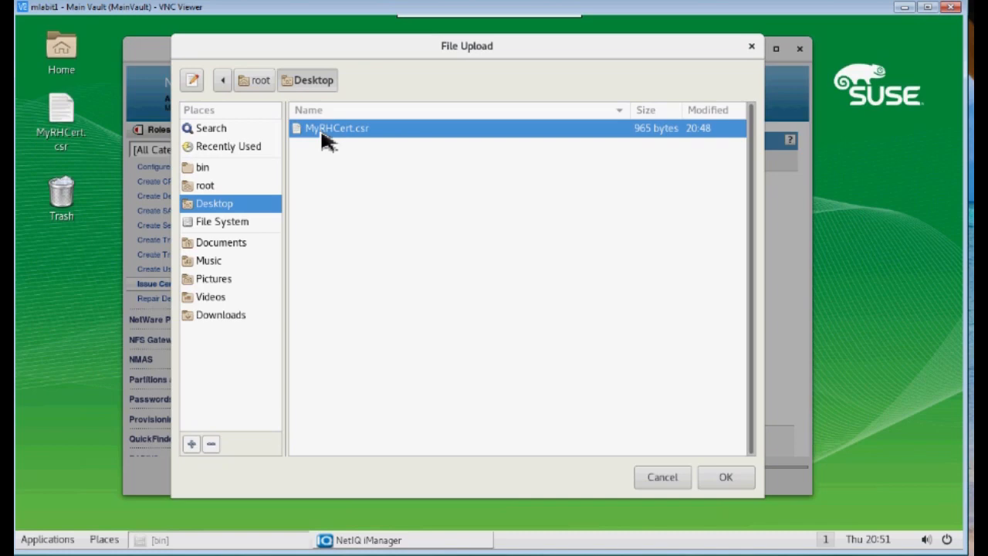
pyautogui.click(726, 477)
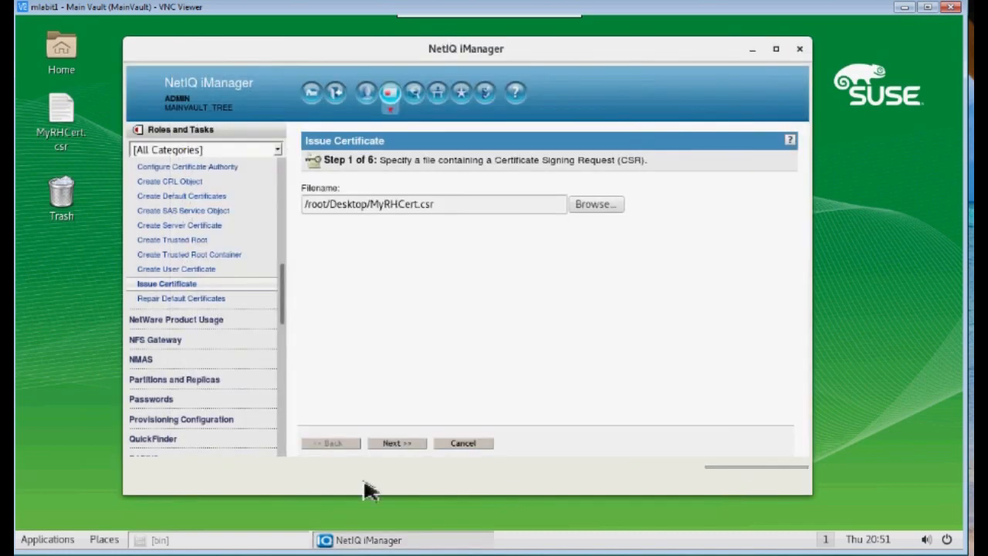
# Issue the RH72Vault.labitslab.local certificate with Maximum validity, output in Base64 as MyRHCert.b64
pyautogui.click(399, 444)
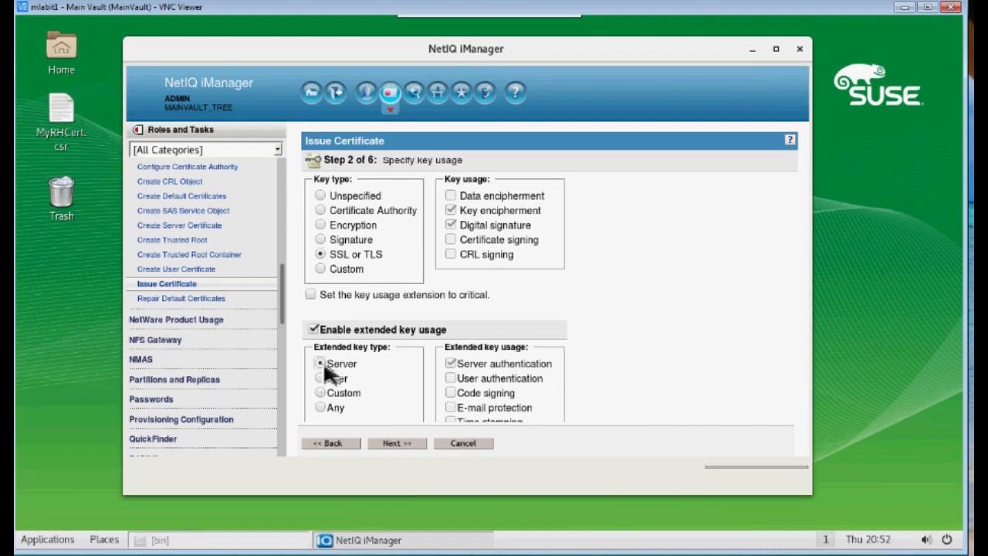
pyautogui.click(398, 444)
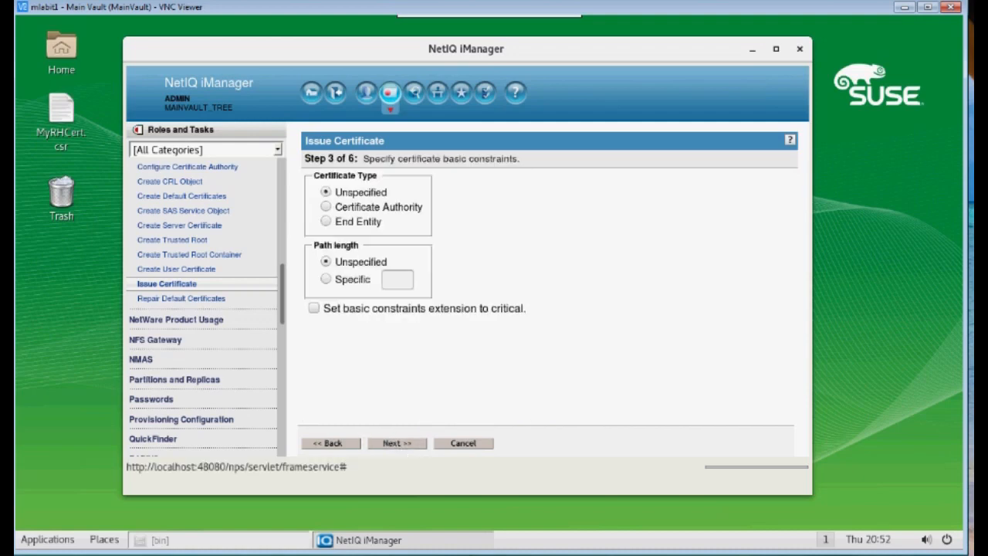
pyautogui.click(393, 445)
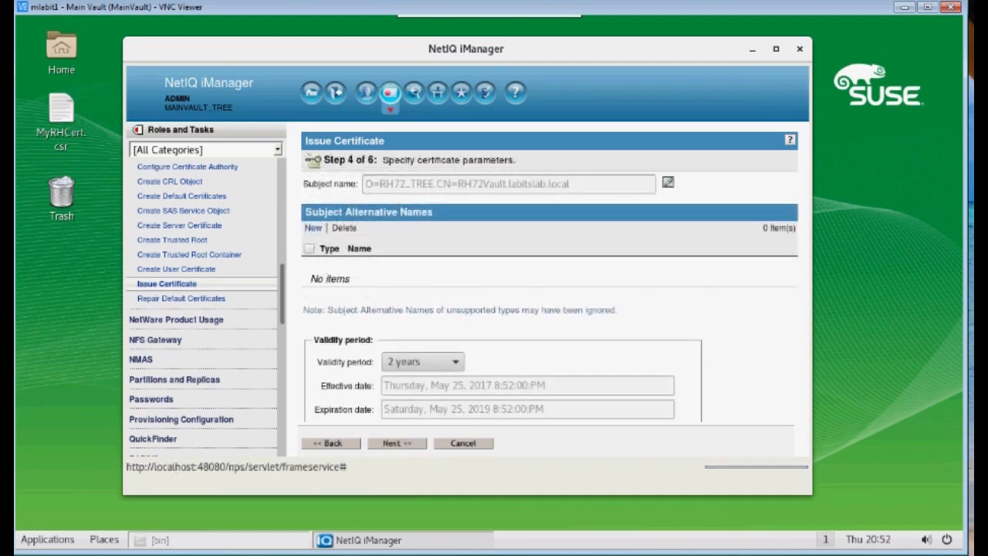
pyautogui.click(456, 368)
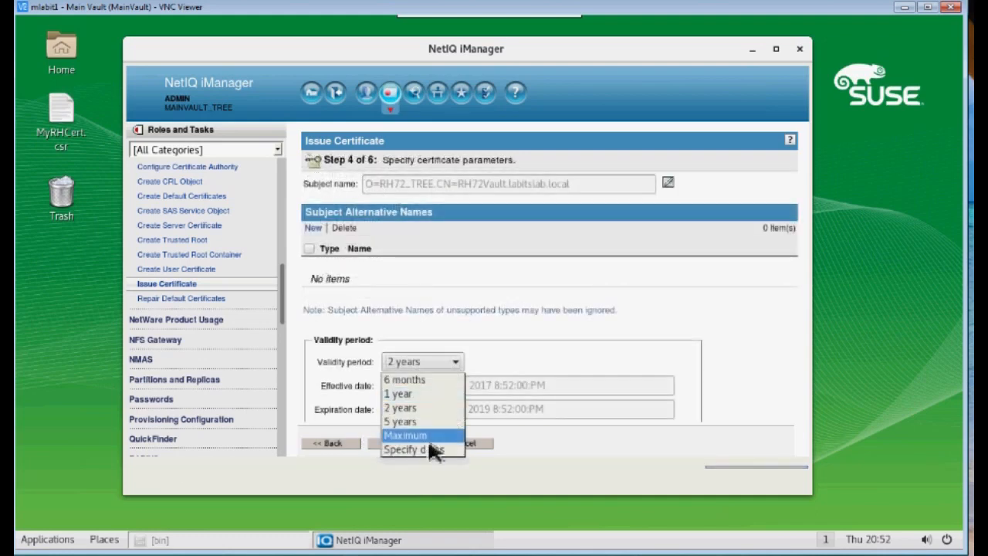
pyautogui.click(432, 435)
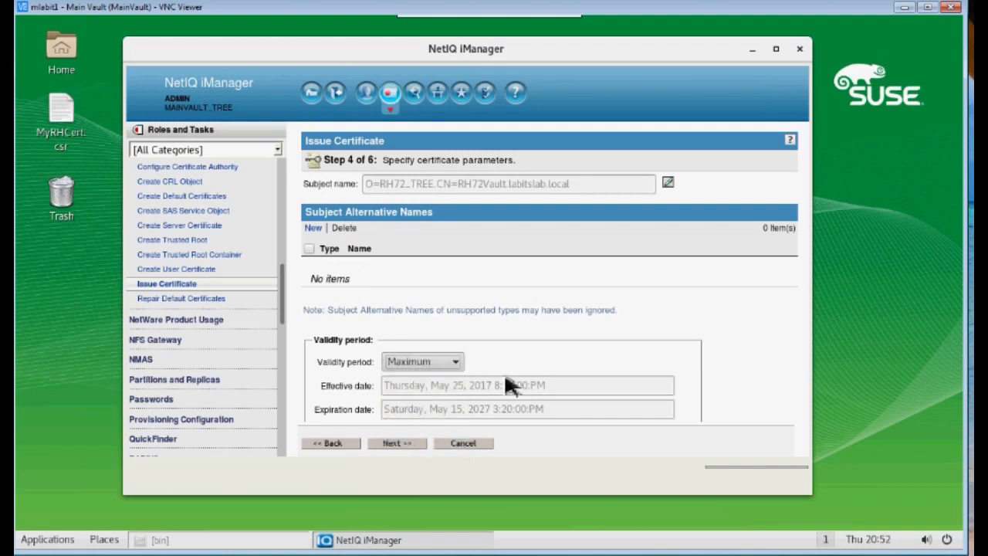
pyautogui.scroll(-3, 679, 374)
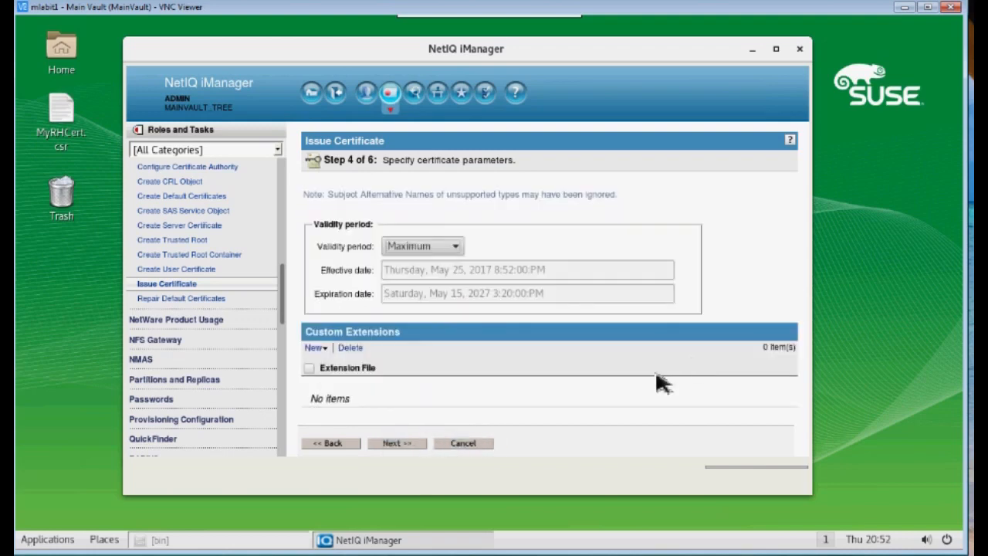
pyautogui.click(410, 447)
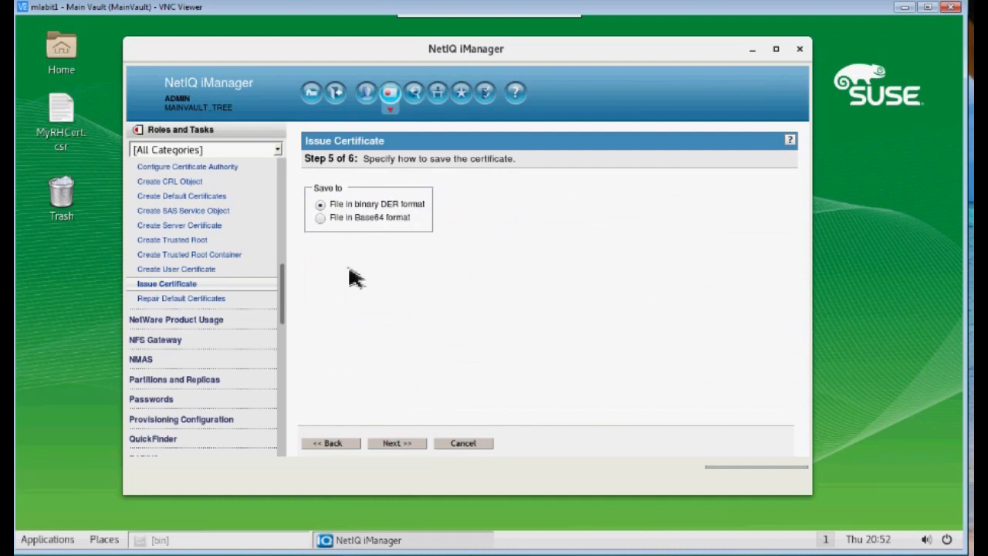
pyautogui.click(322, 219)
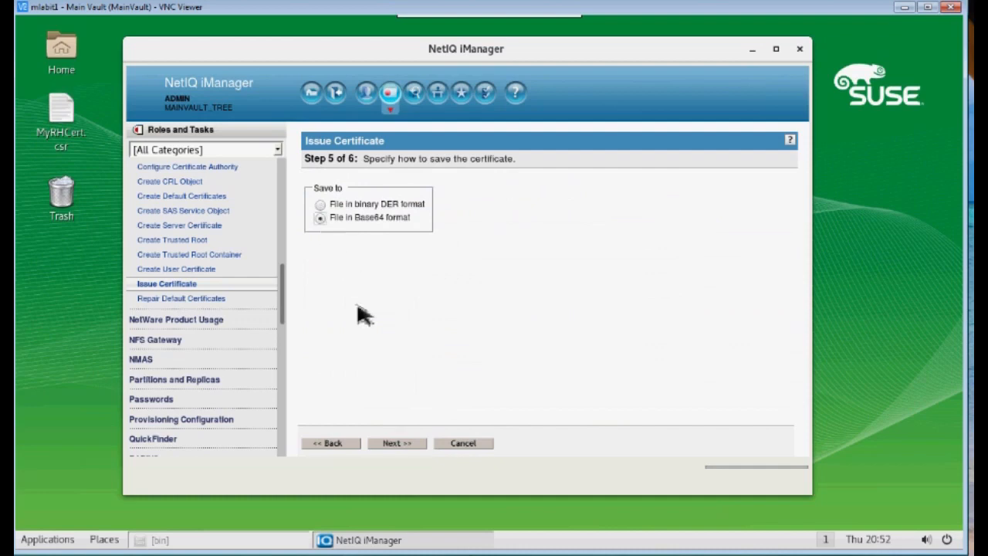
pyautogui.click(396, 444)
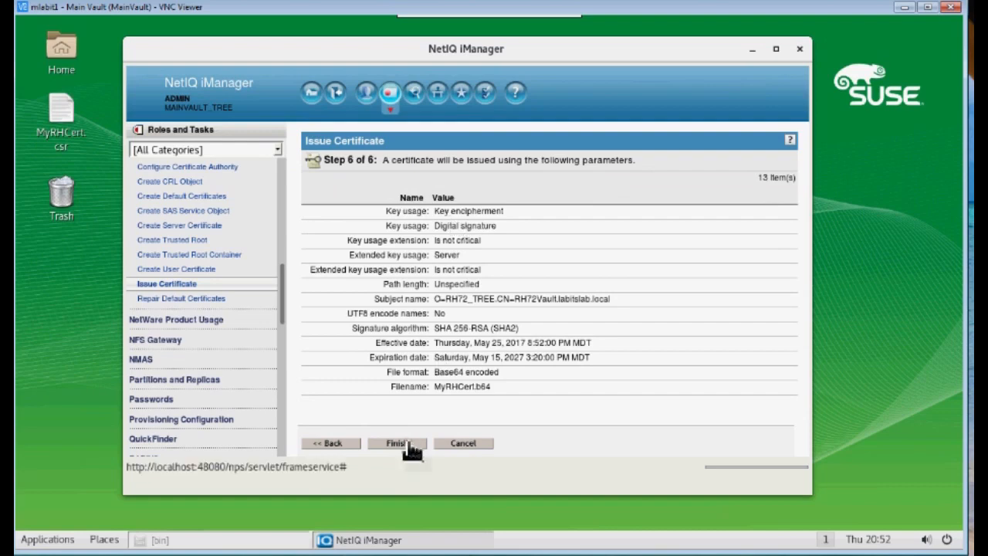
pyautogui.click(408, 445)
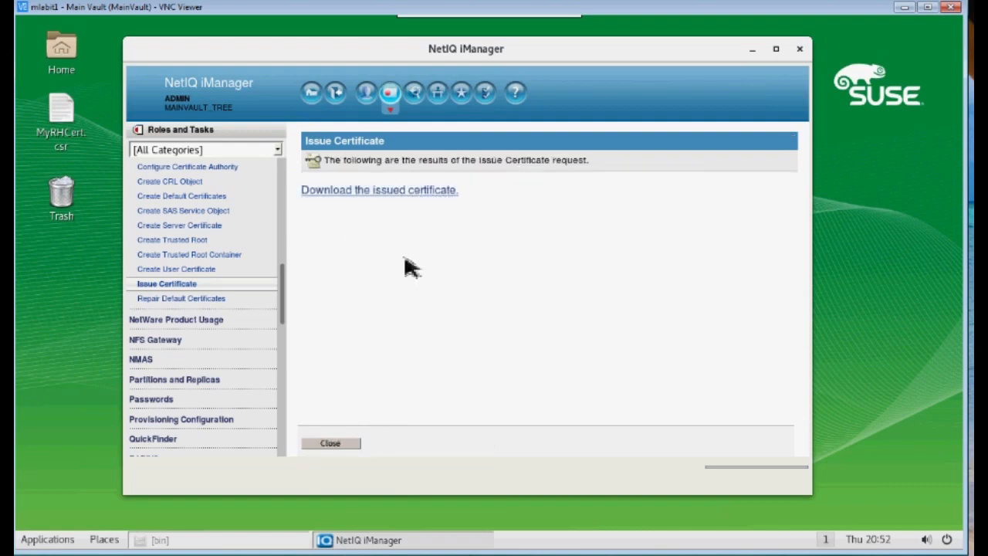
# Download the issued certificate and save it on the Desktop as MVIssuedCert.b64
pyautogui.click(397, 189)
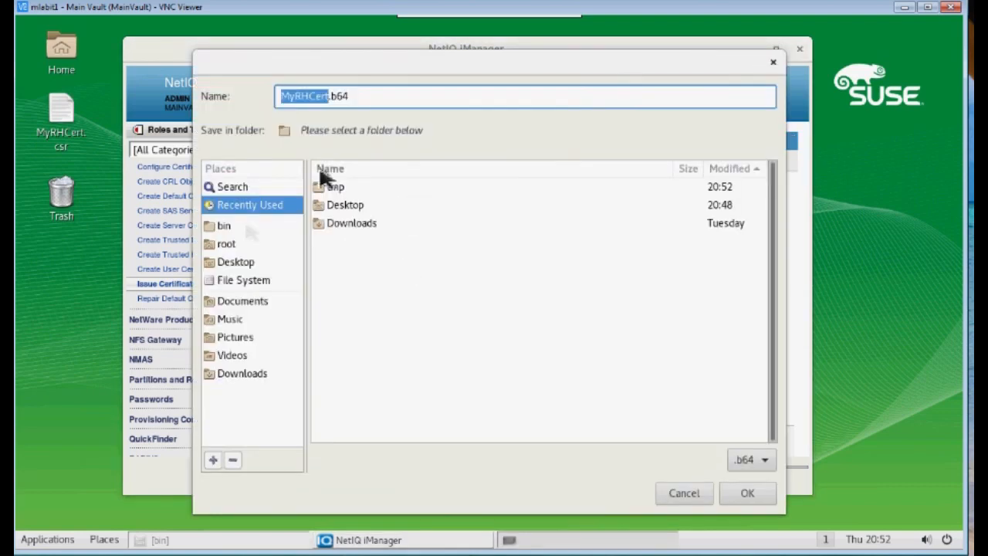
pyautogui.click(357, 207)
pyautogui.click(334, 100)
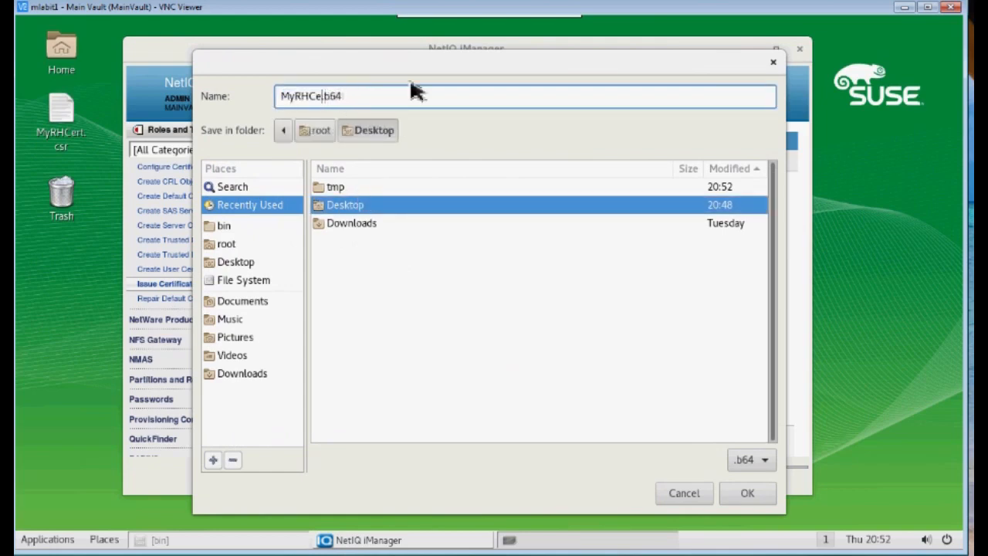
pyautogui.press('BackSpace')
pyautogui.press('BackSpace')
pyautogui.press('BackSpace')
pyautogui.press('BackSpace')
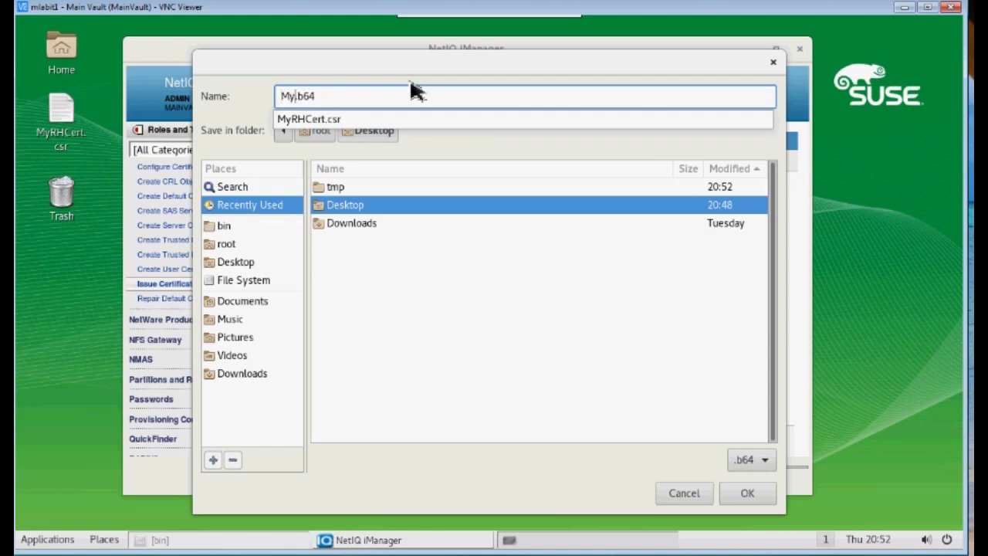
pyautogui.write('MVIssuedCert')
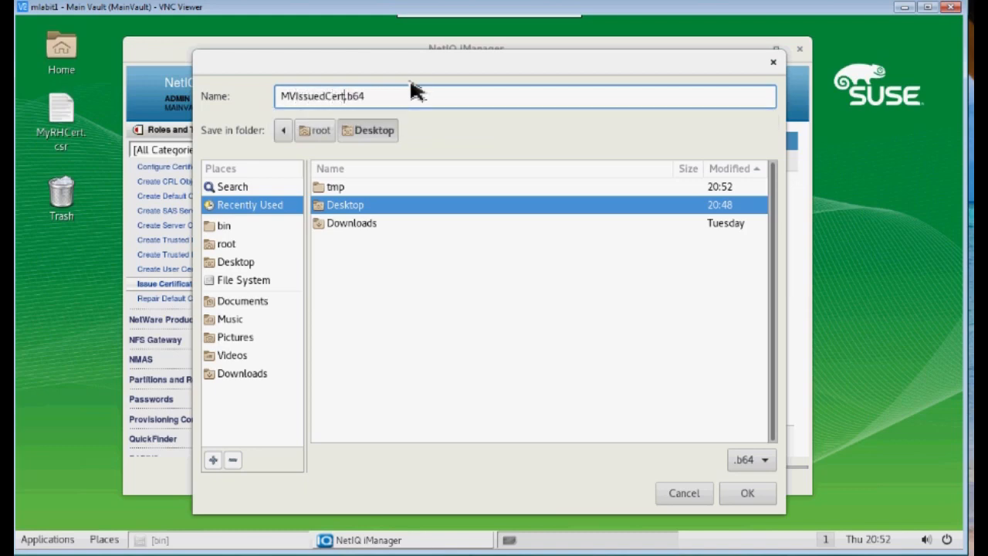
pyautogui.click(761, 499)
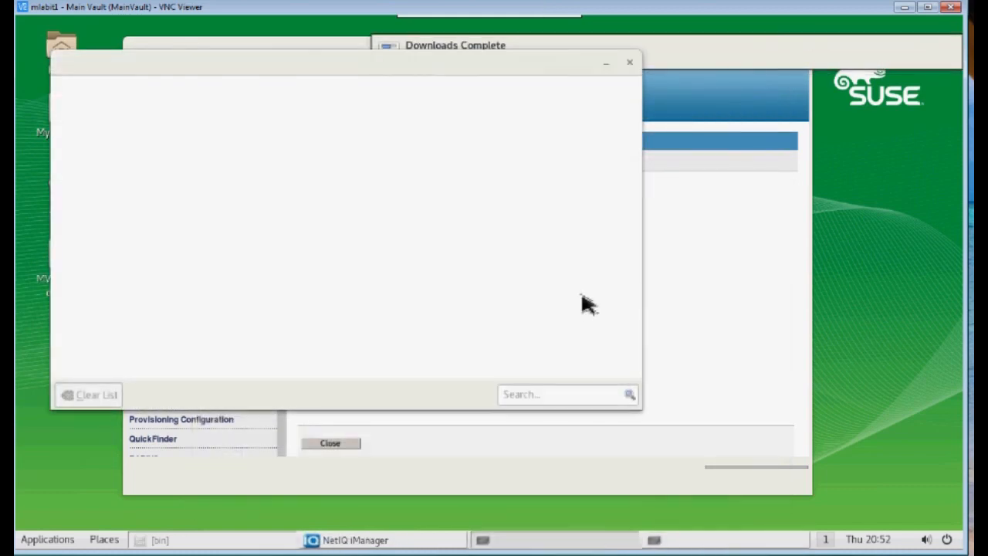
pyautogui.click(630, 64)
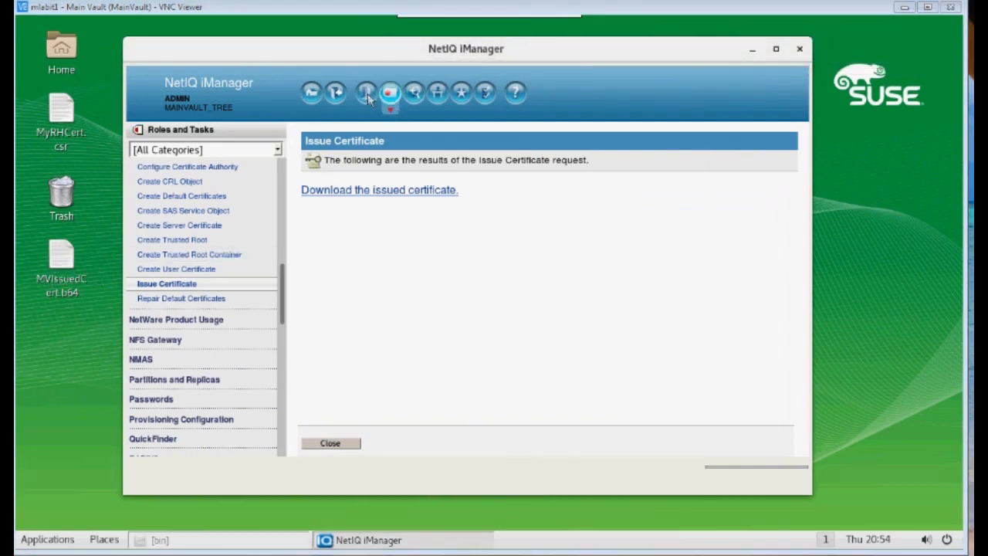
# Open the MAINVAULT_TREE CA object in the Security container and show its certificates
pyautogui.click(415, 92)
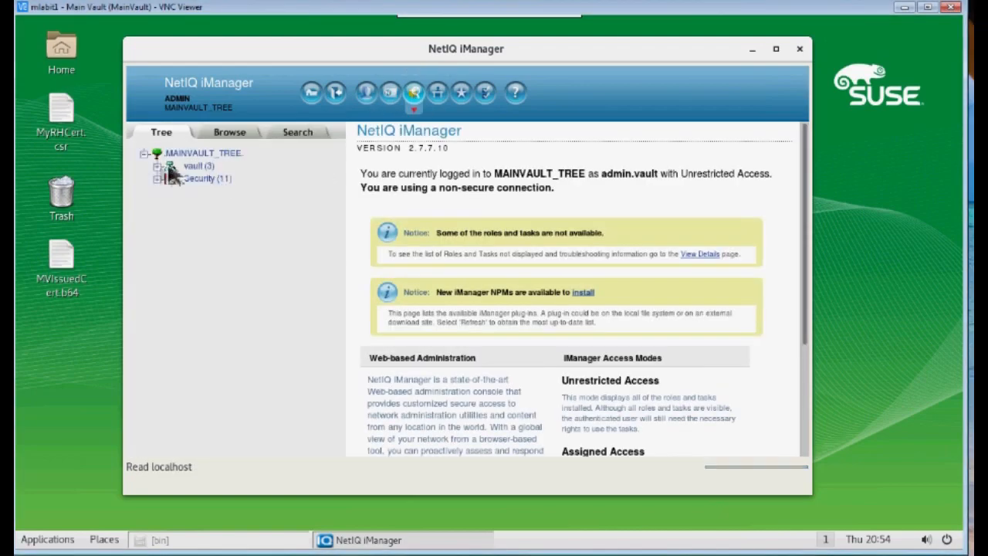
pyautogui.click(203, 180)
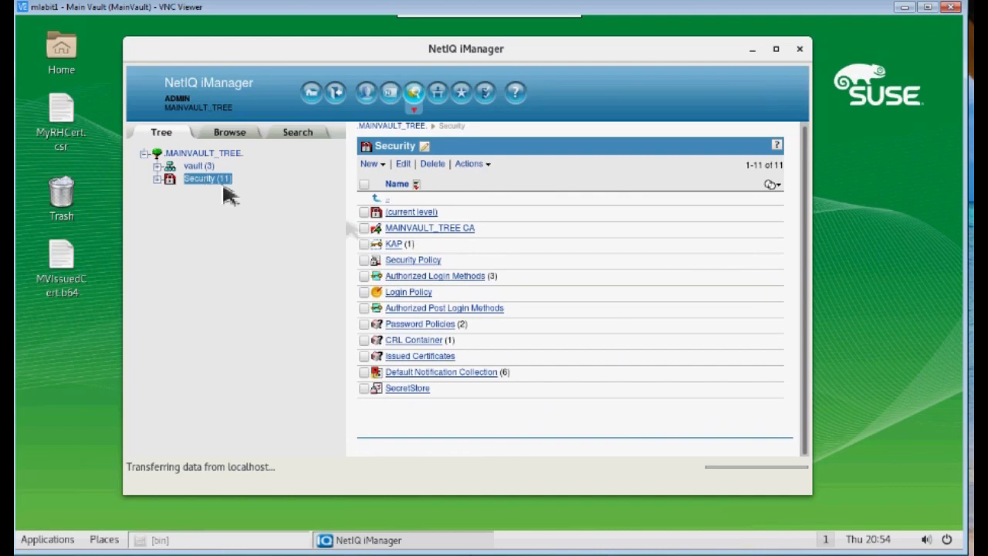
pyautogui.click(438, 237)
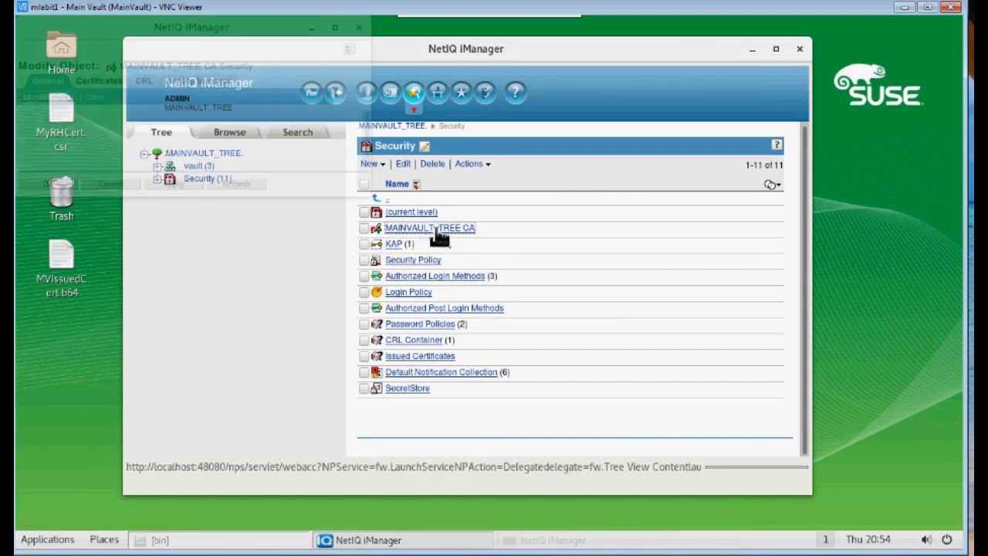
pyautogui.moveTo(375, 202); pyautogui.dragTo(529, 442)
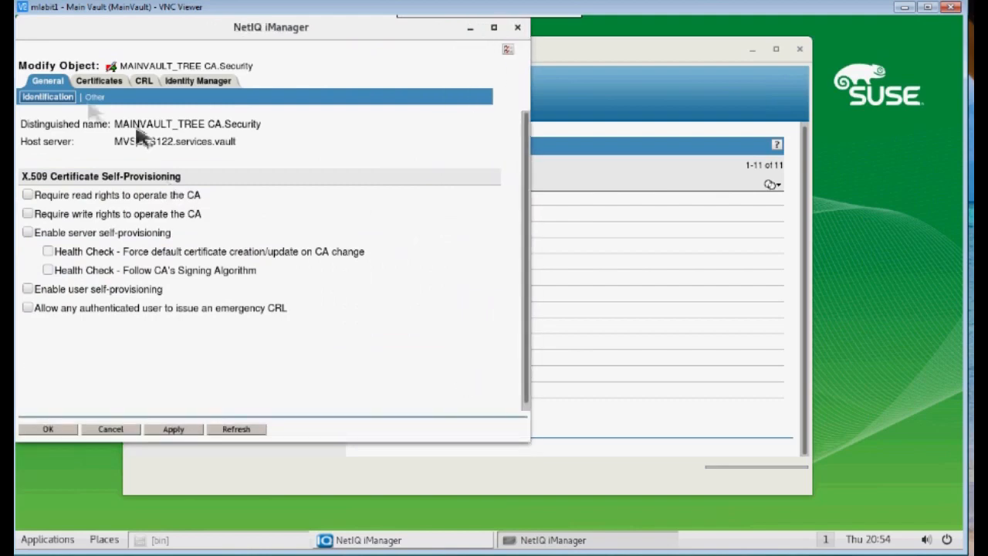
pyautogui.click(99, 81)
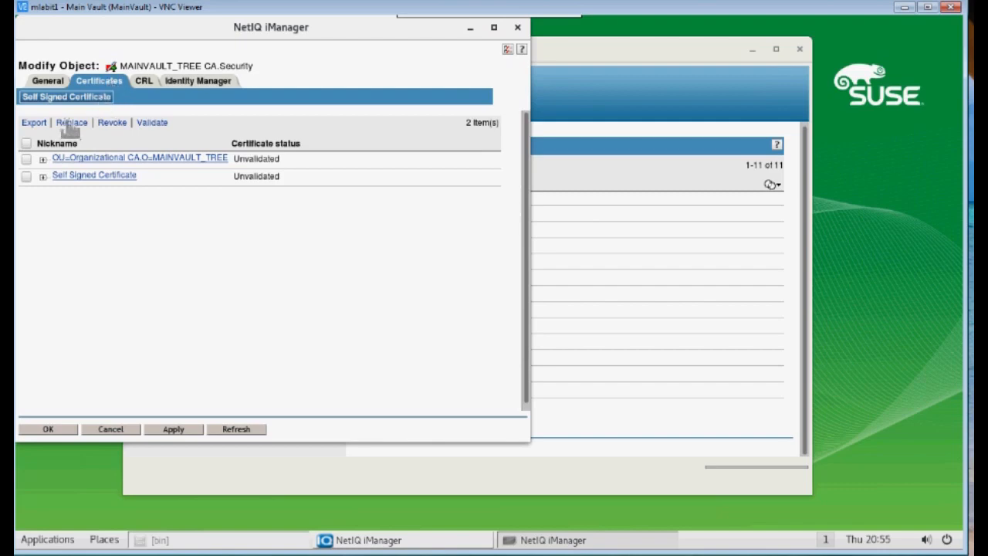
# Export the Self Signed Certificate in BASE64 format without the private key
pyautogui.click(26, 177)
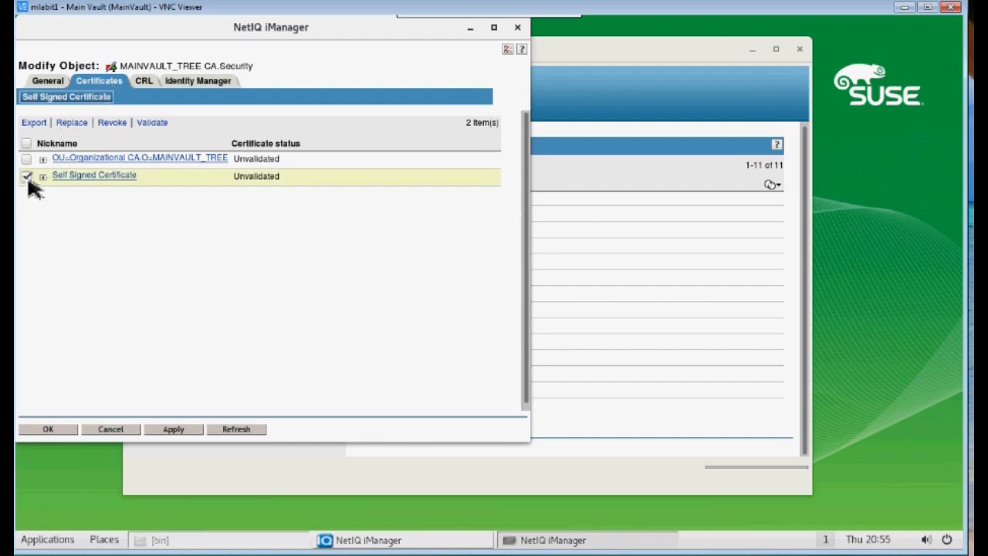
pyautogui.click(34, 123)
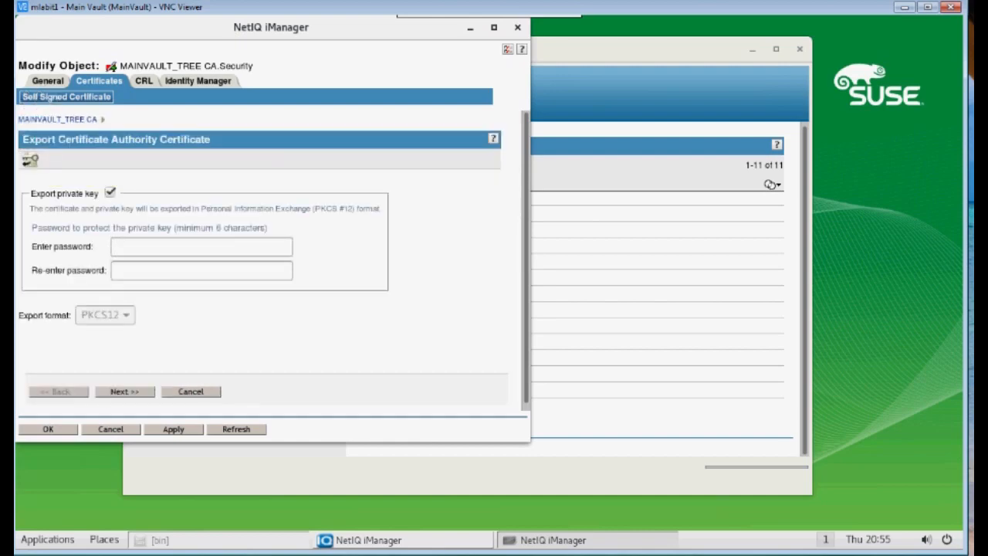
pyautogui.click(111, 193)
pyautogui.click(123, 315)
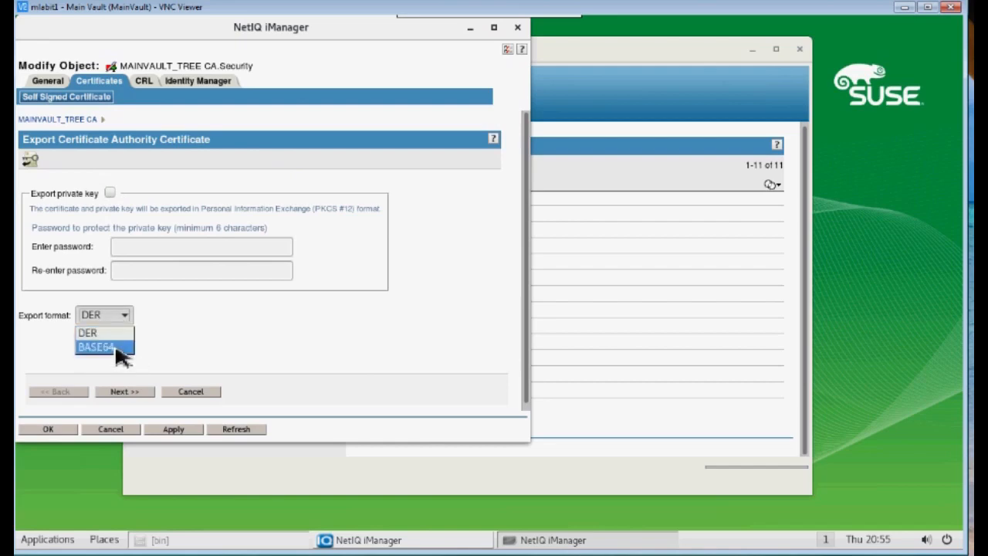
pyautogui.click(108, 347)
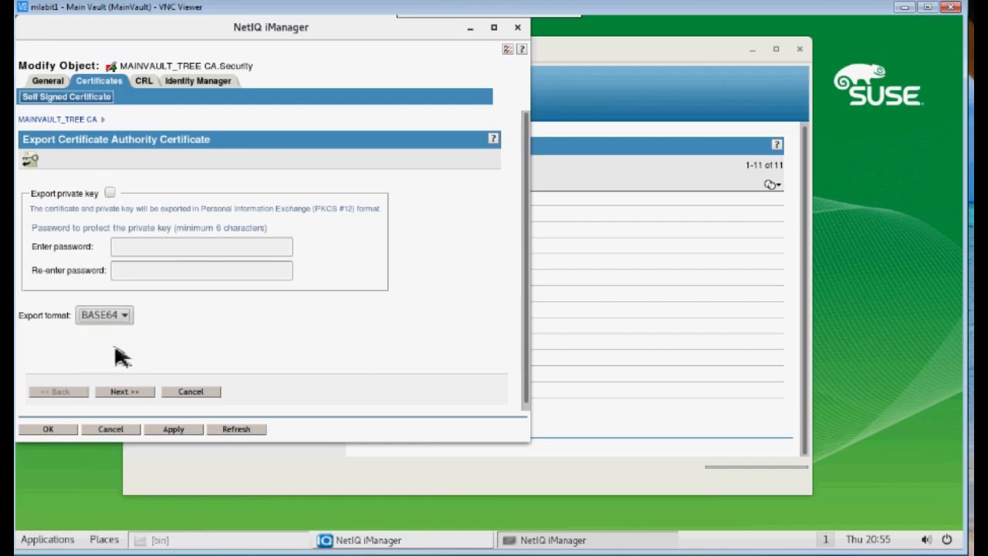
pyautogui.click(131, 393)
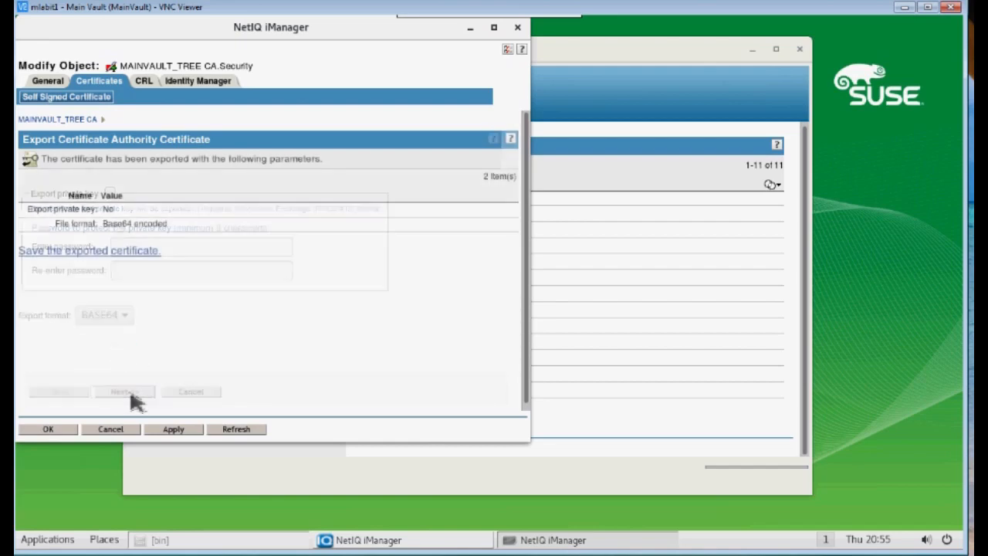
# Save the exported certificate to the Desktop as MVCAssCert.b64 and close the CA properties
pyautogui.click(84, 254)
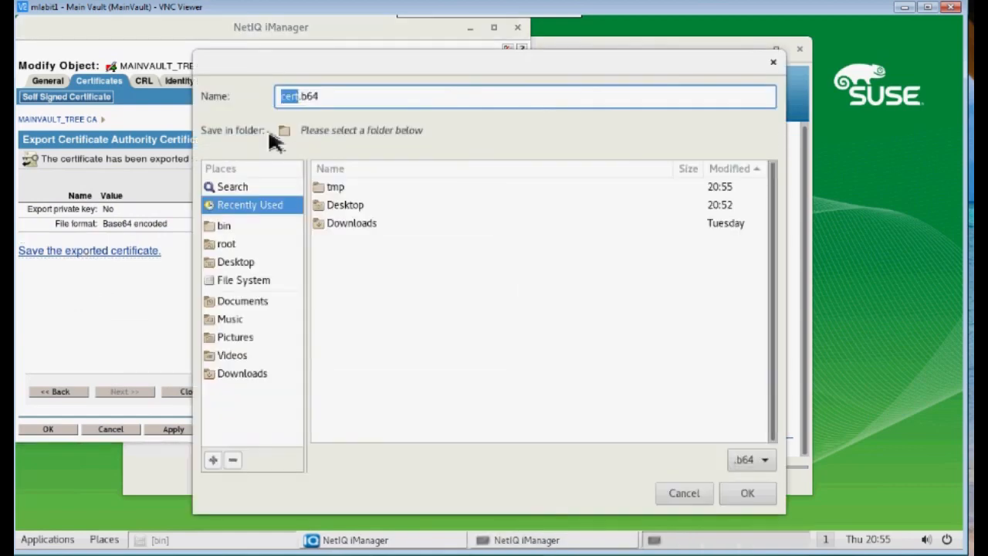
pyautogui.click(307, 96)
pyautogui.click(345, 207)
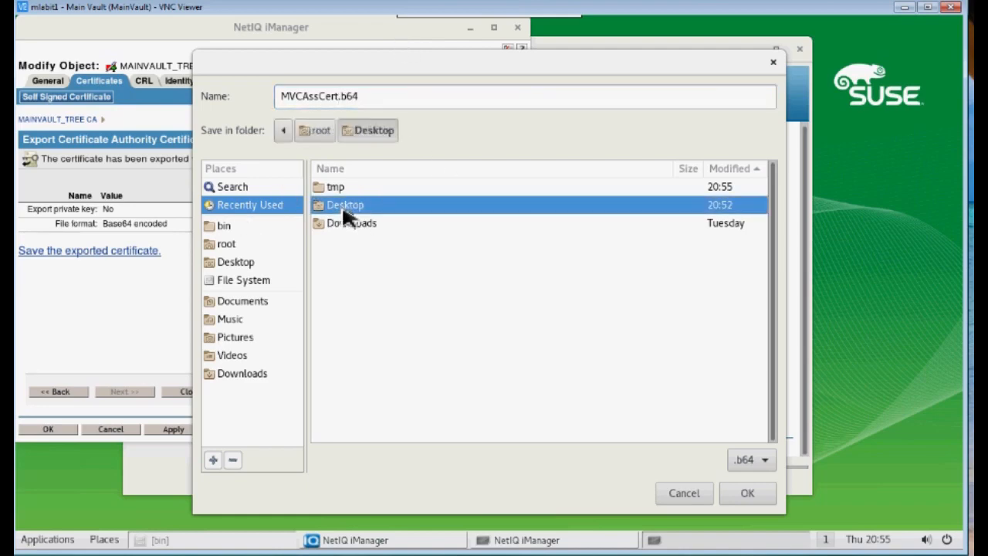
pyautogui.click(742, 495)
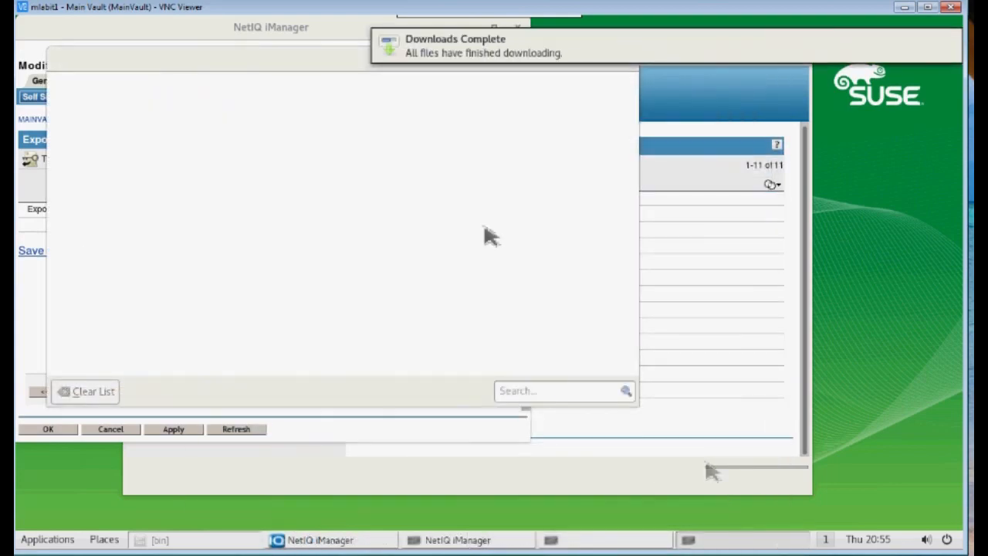
pyautogui.click(626, 59)
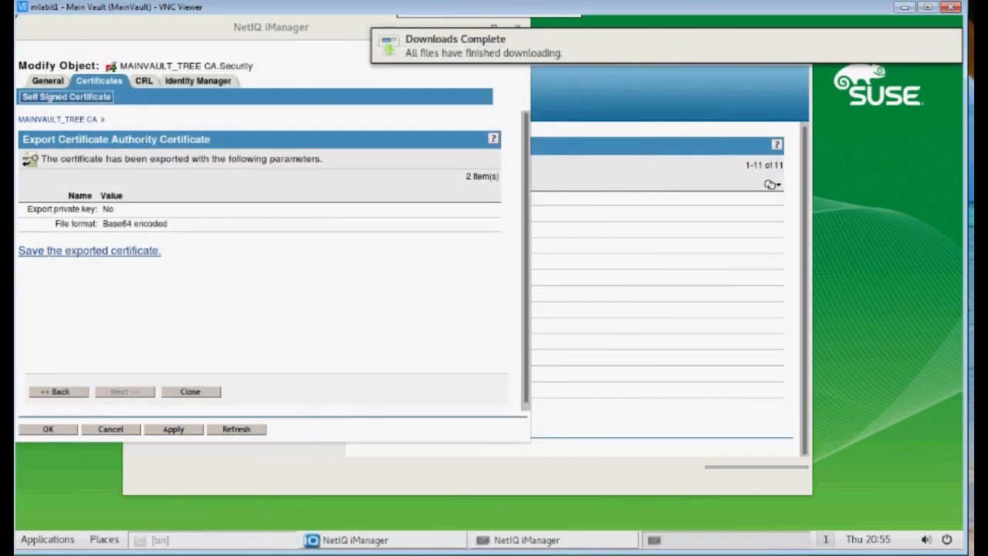
pyautogui.click(518, 27)
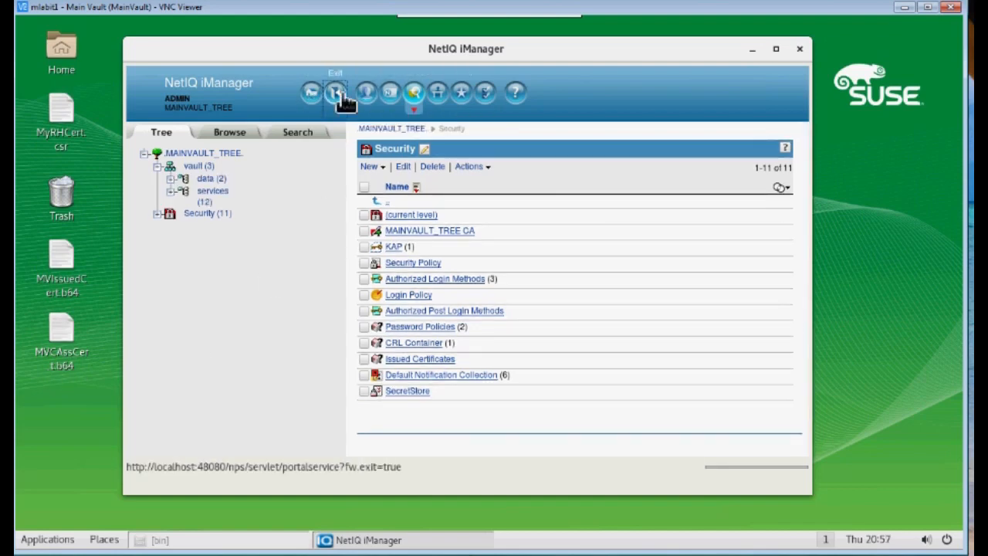
# Log out of MAINVAULT_TREE and log in as admin to the RH72 tree at 10.1.2.10
pyautogui.click(341, 94)
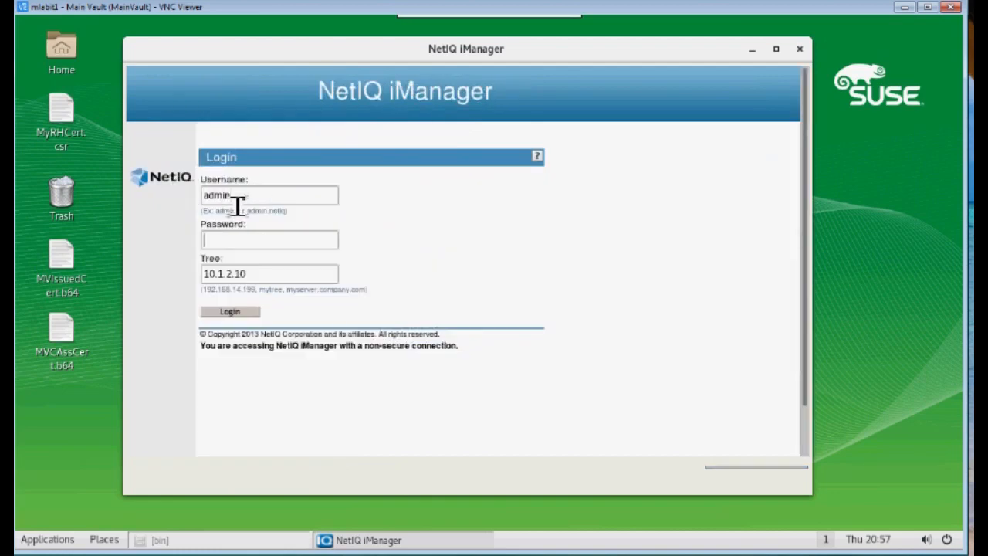
pyautogui.write('n')
pyautogui.press('Tab')
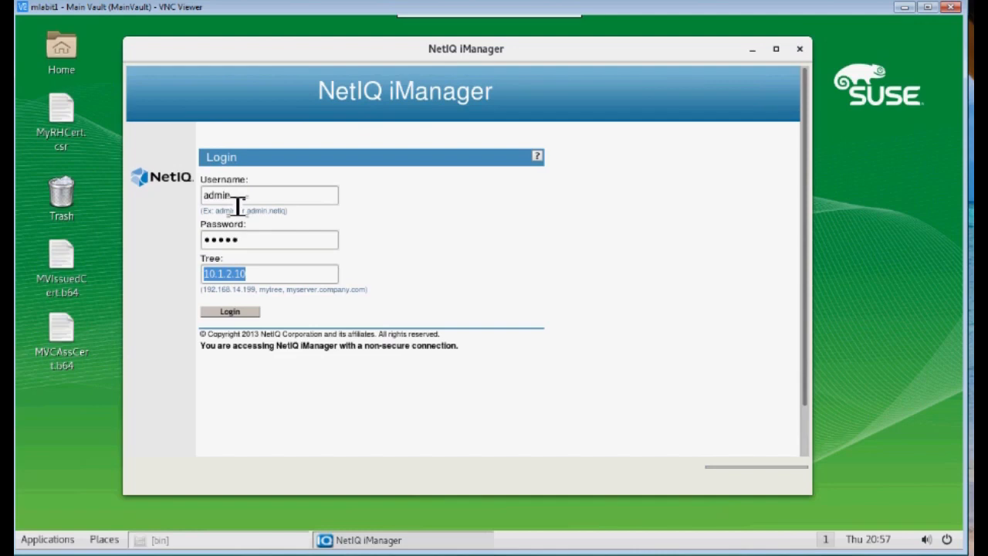
pyautogui.click(245, 315)
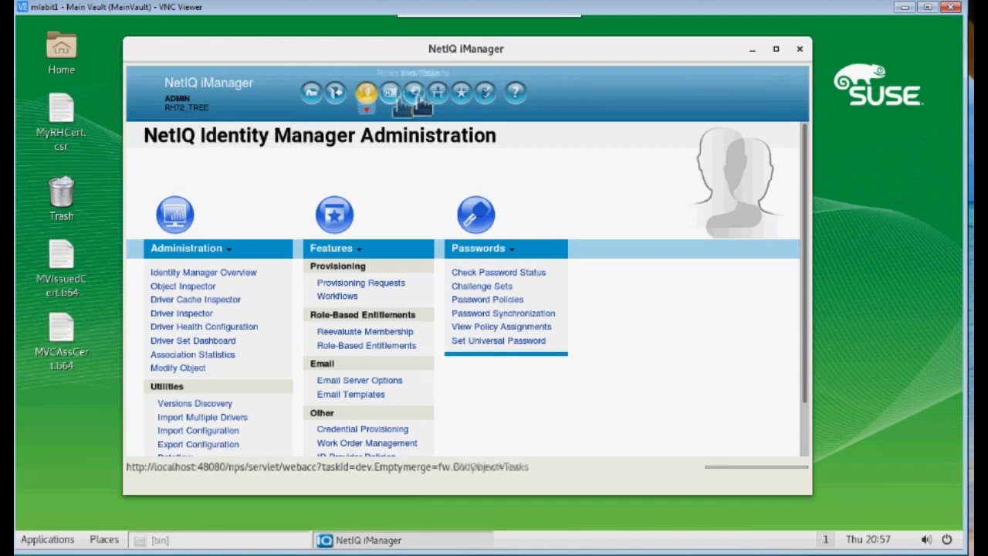
# Browse the object tree to the services container under rhvault
pyautogui.click(417, 100)
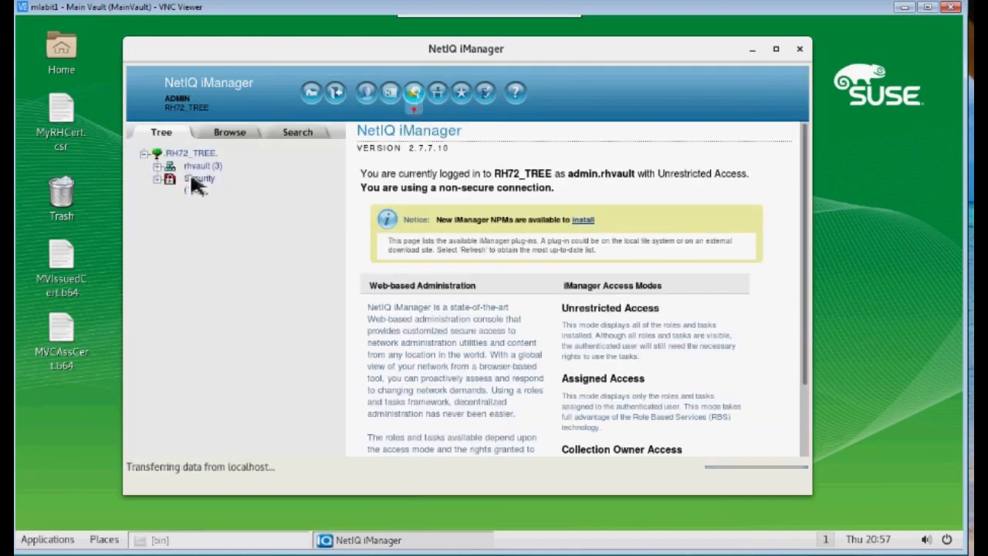
pyautogui.click(159, 167)
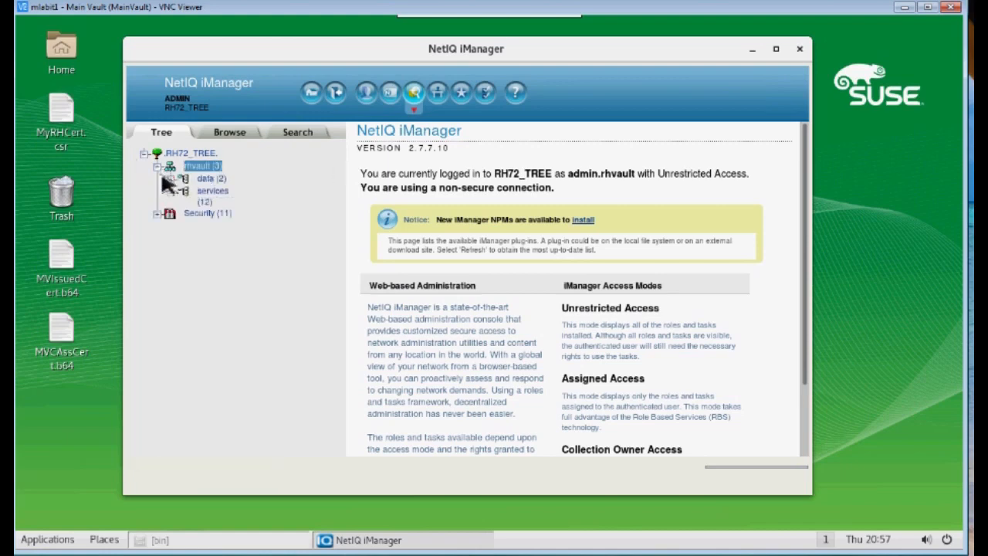
pyautogui.click(207, 194)
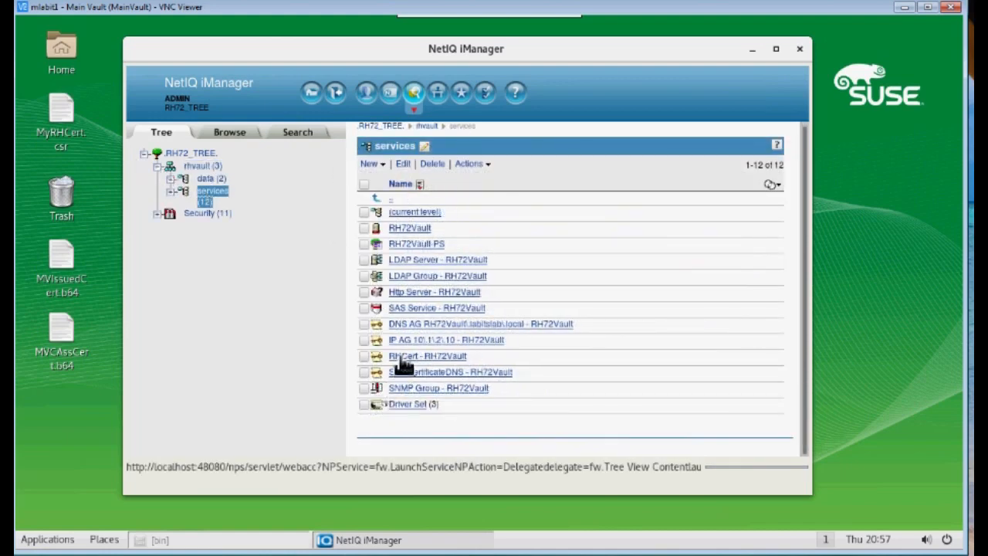
# Open RHCert - RH72Vault's Certificates and start a server certificate import for RHCert
pyautogui.click(401, 357)
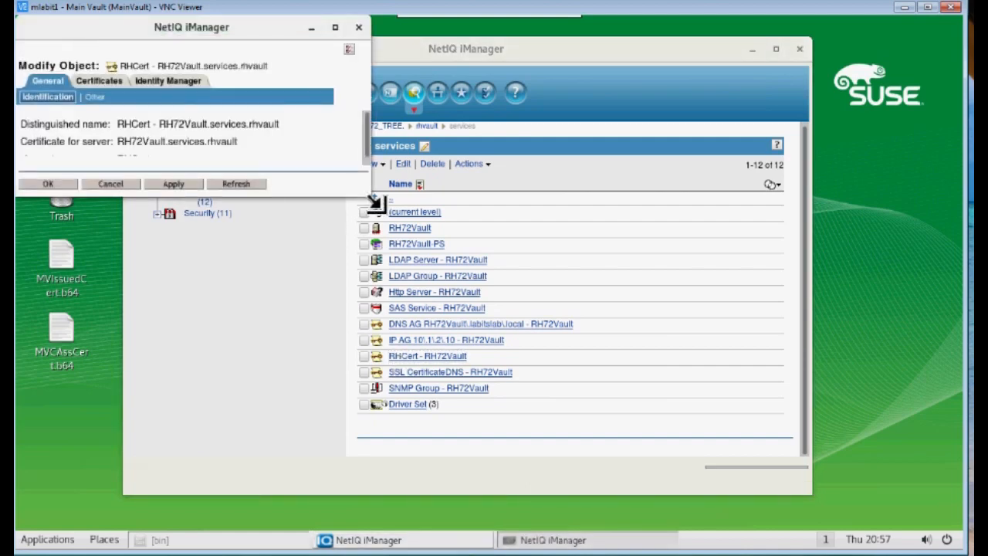
pyautogui.moveTo(376, 203); pyautogui.dragTo(599, 472)
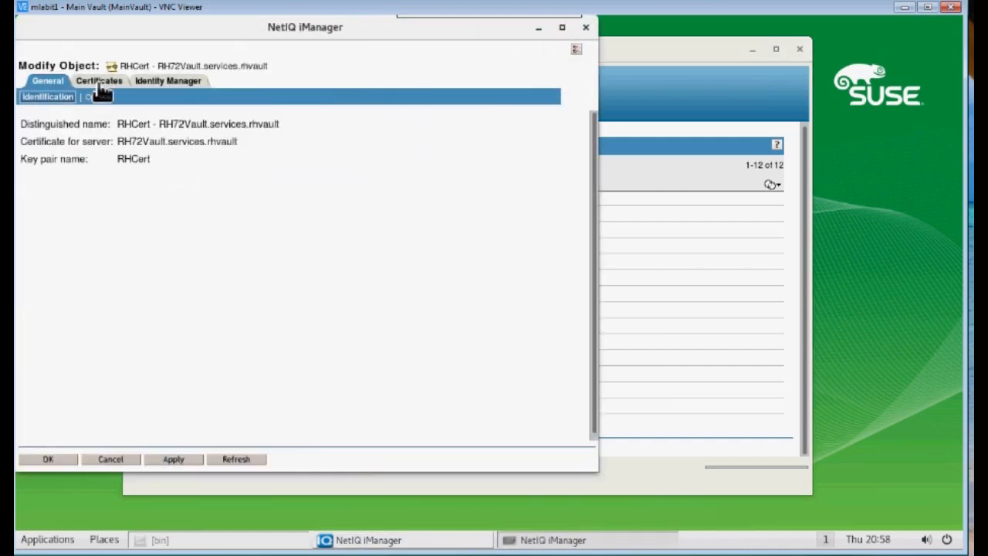
pyautogui.click(99, 82)
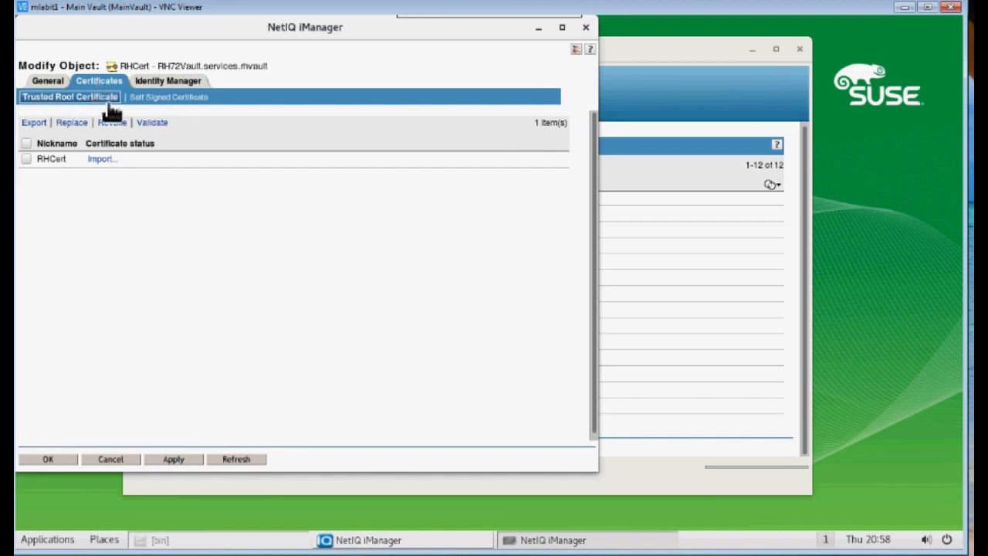
pyautogui.click(99, 160)
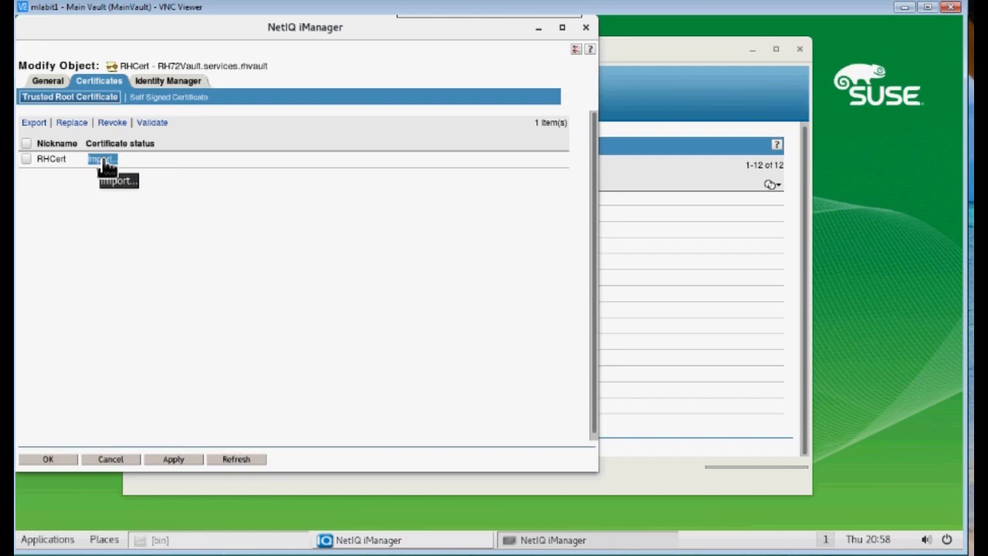
pyautogui.click(102, 159)
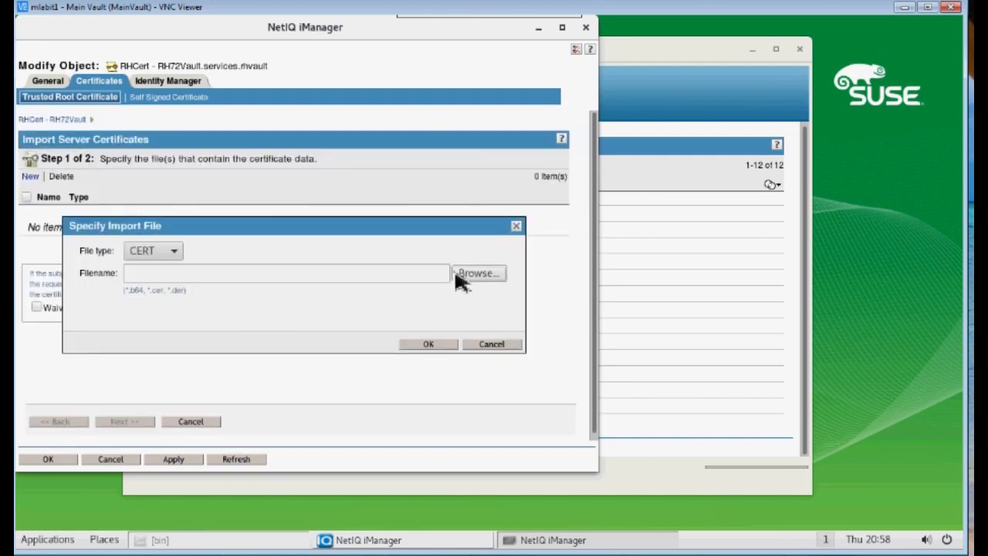
# Add MVCAssCert.b64 and MVIssuedCert.b64 from the Desktop to the import list
pyautogui.click(473, 276)
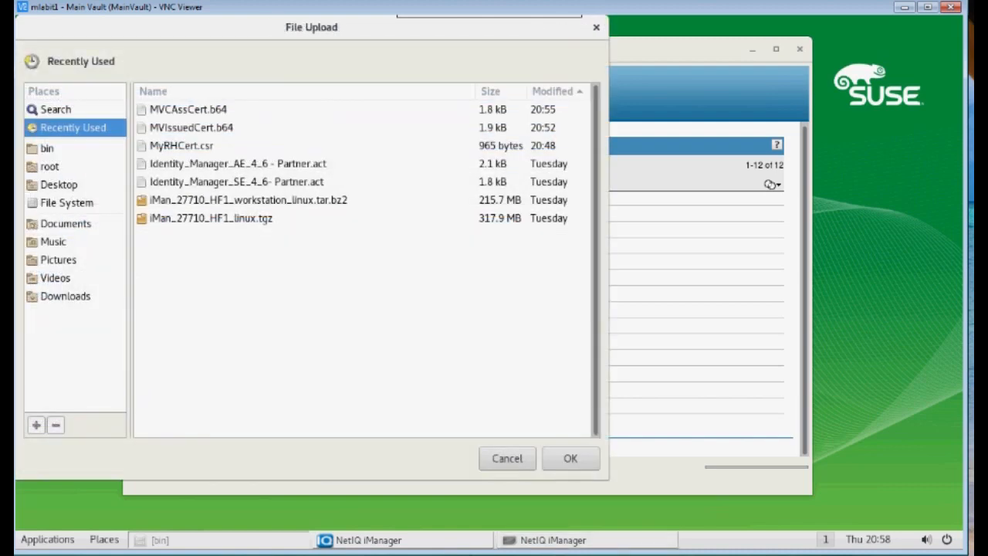
pyautogui.click(59, 186)
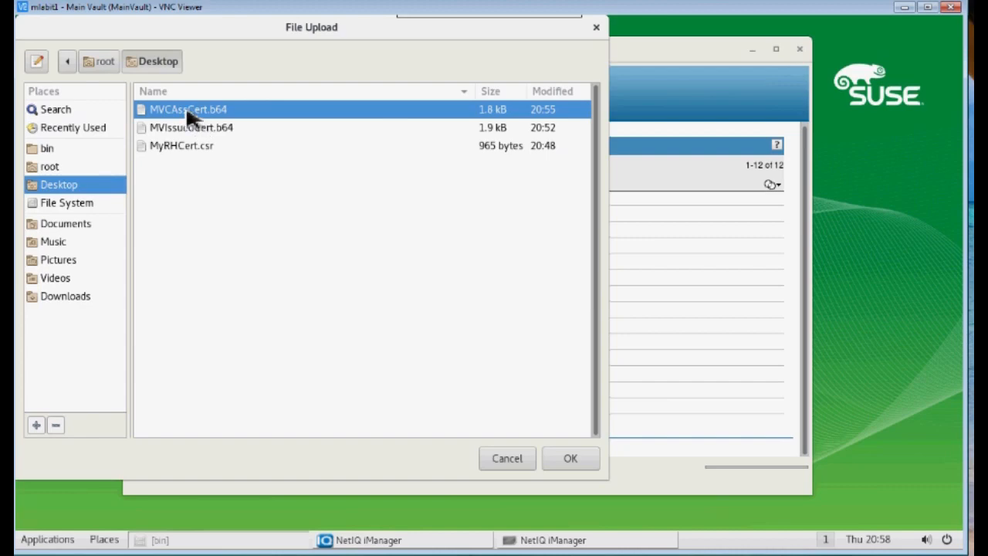
pyautogui.click(574, 459)
pyautogui.click(429, 345)
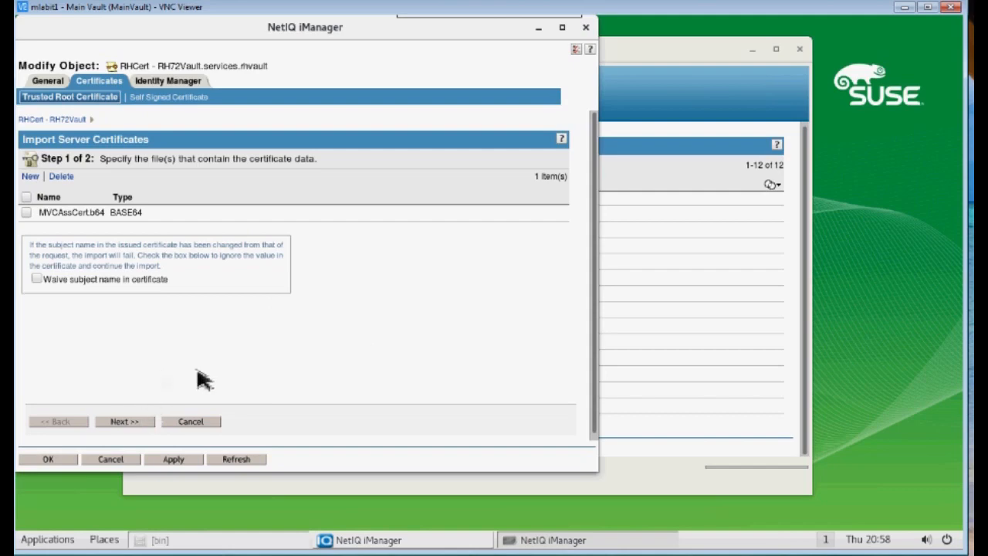
pyautogui.click(32, 178)
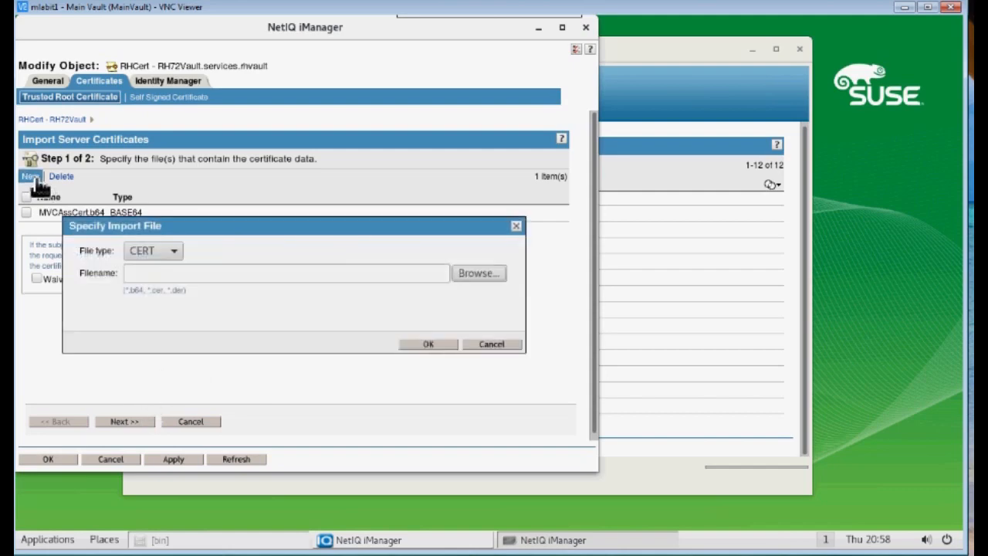
pyautogui.click(474, 273)
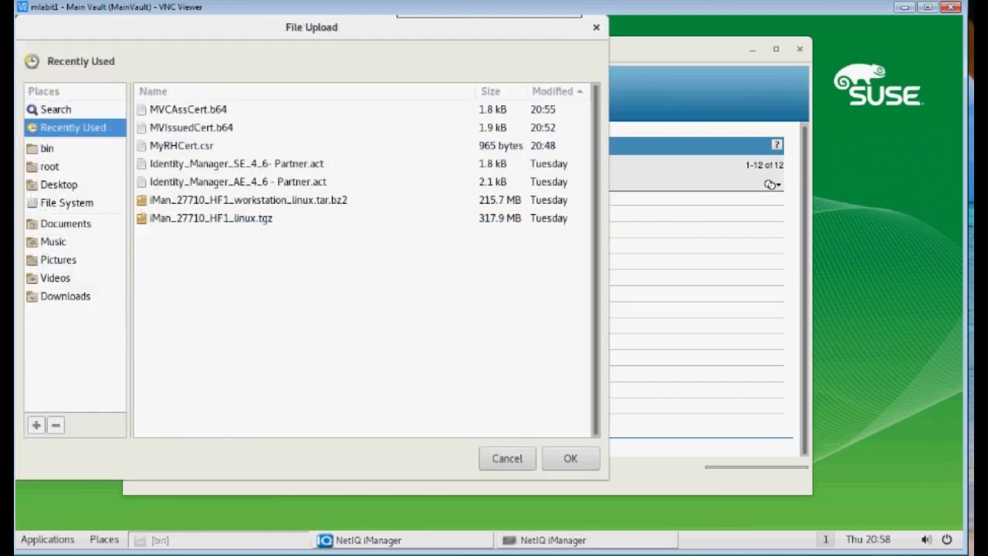
pyautogui.click(57, 184)
pyautogui.click(177, 131)
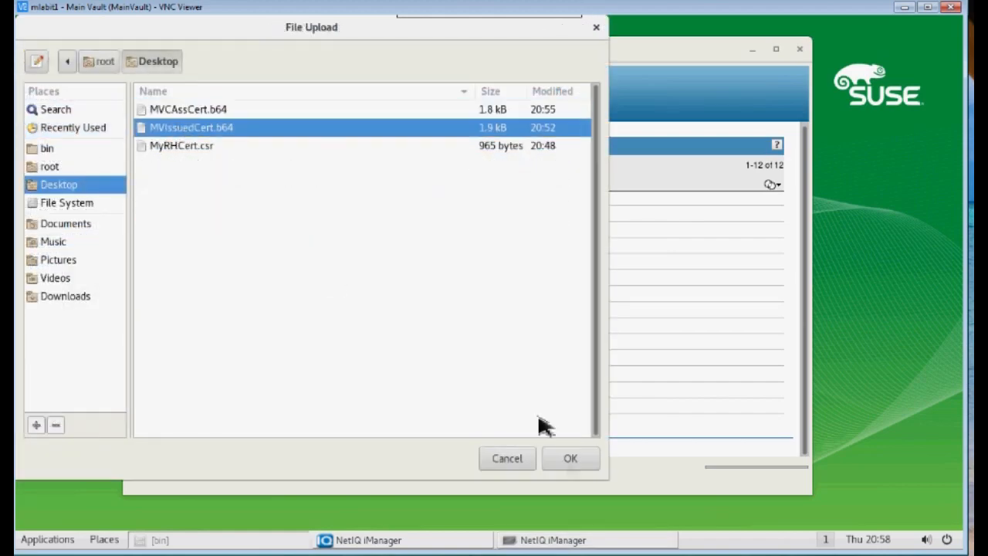
pyautogui.click(568, 462)
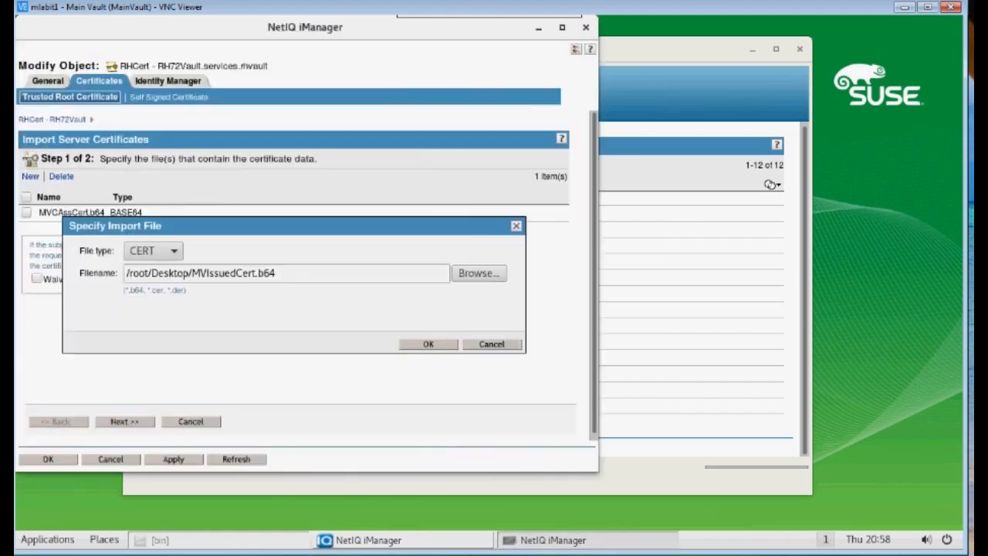
pyautogui.click(434, 345)
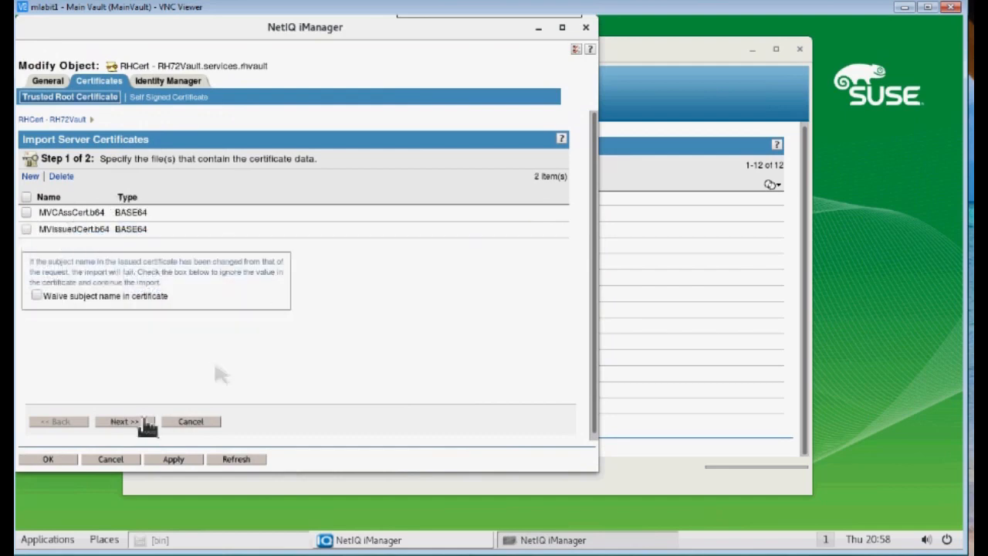
# Complete the server certificate import and close RHCert's properties with OK
pyautogui.click(130, 423)
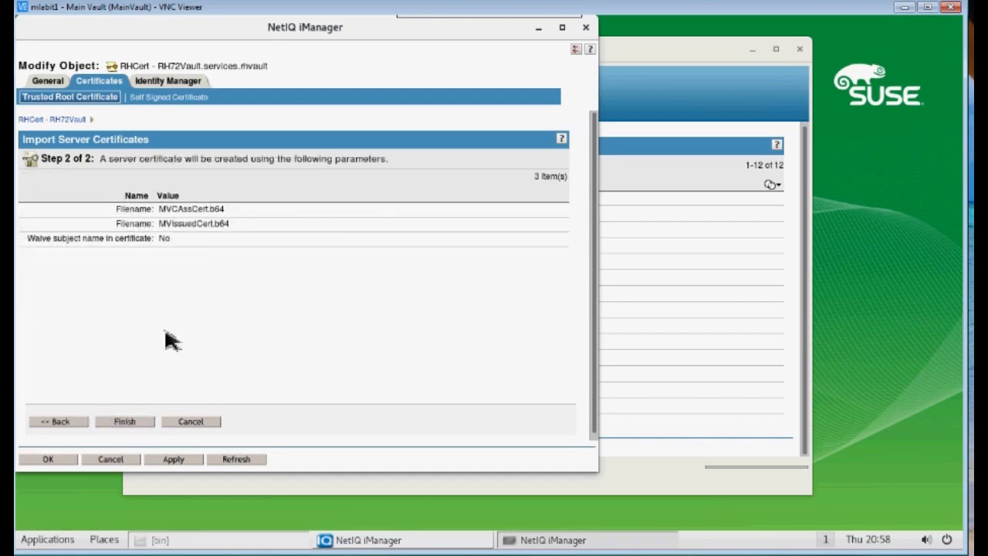
pyautogui.click(129, 422)
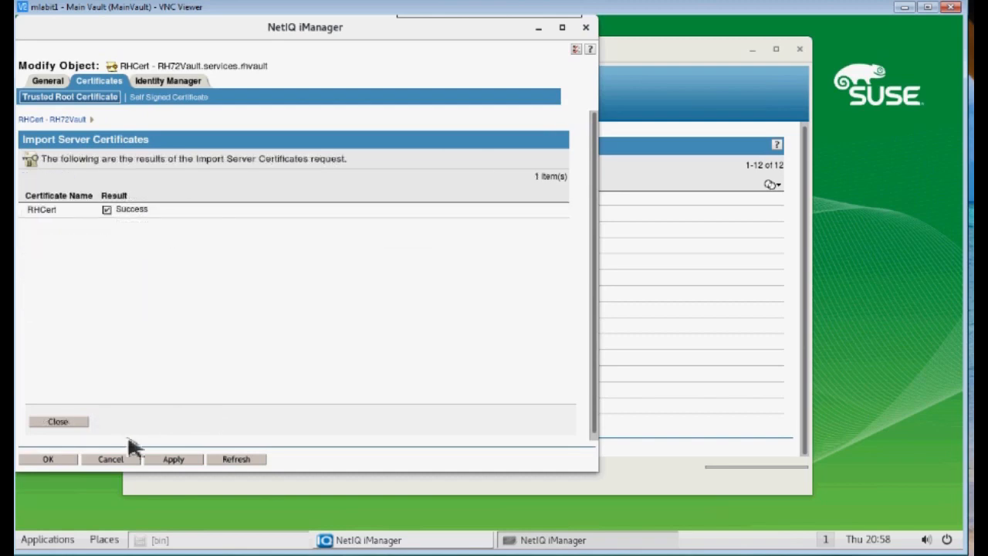
pyautogui.click(61, 462)
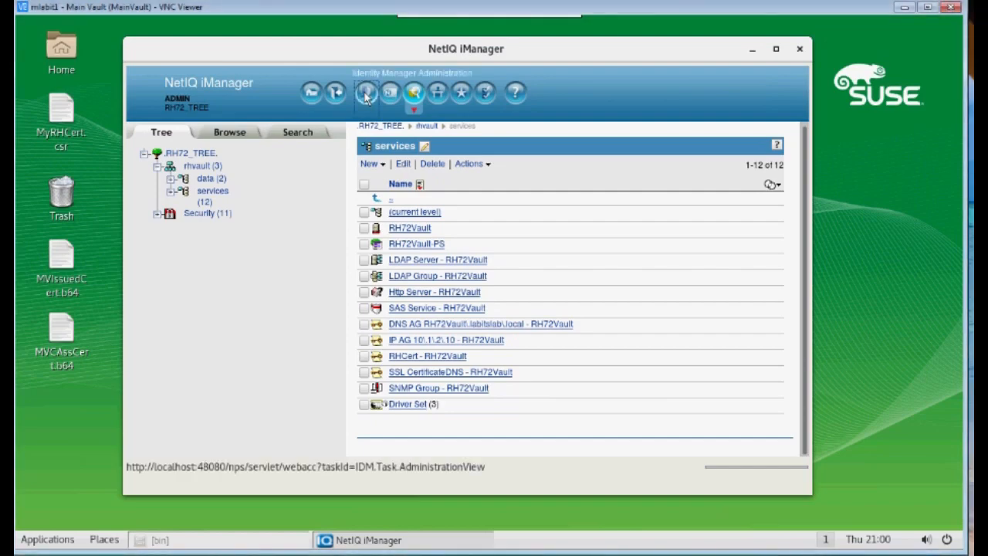
# Go through Identity Manager Overview to the RH72 driver set and edit RH Edir Driver's properties
pyautogui.click(365, 93)
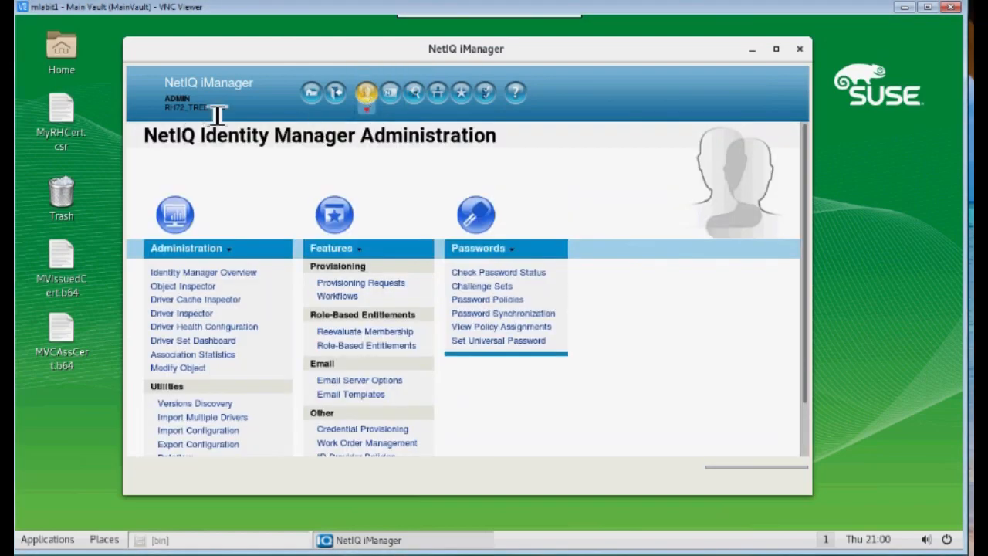
pyautogui.click(199, 284)
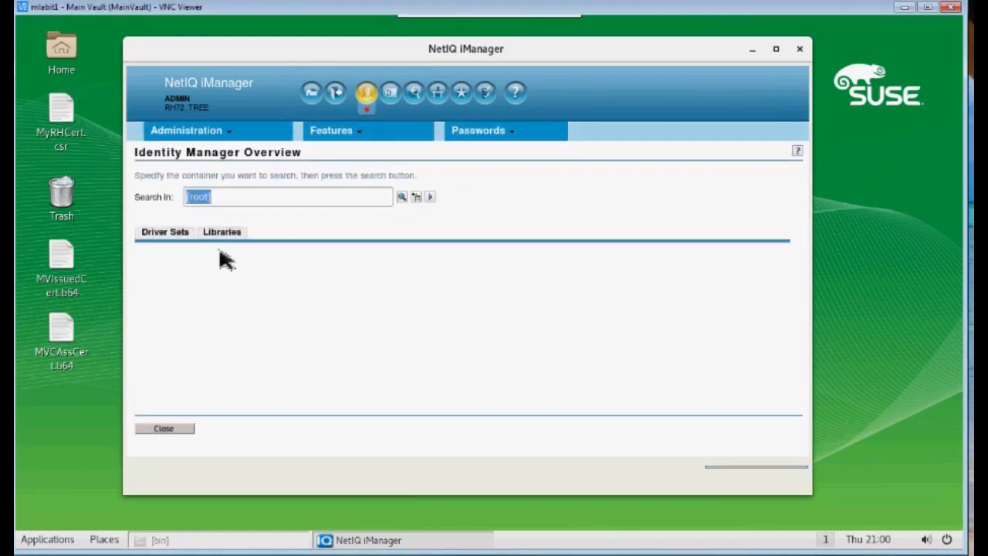
pyautogui.click(182, 287)
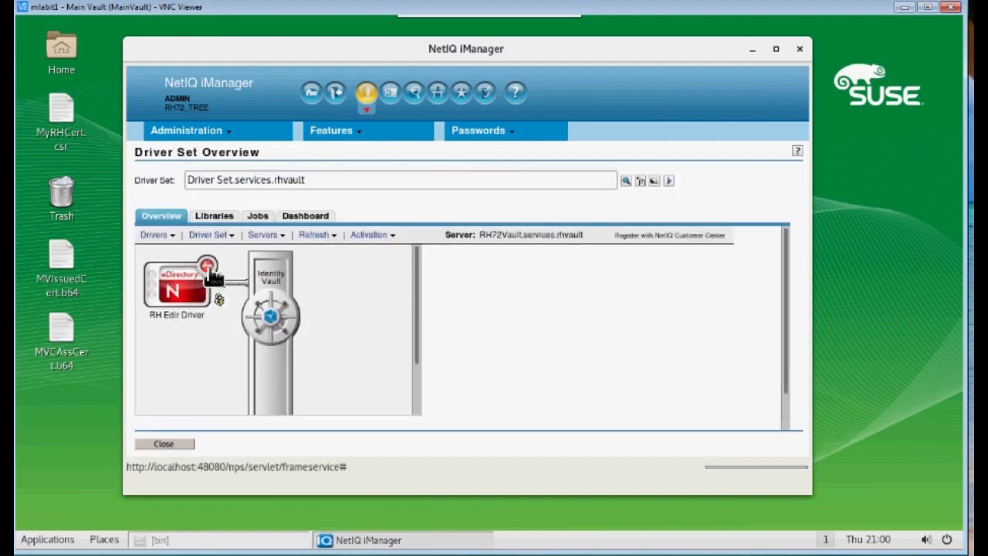
pyautogui.click(205, 277)
pyautogui.click(232, 316)
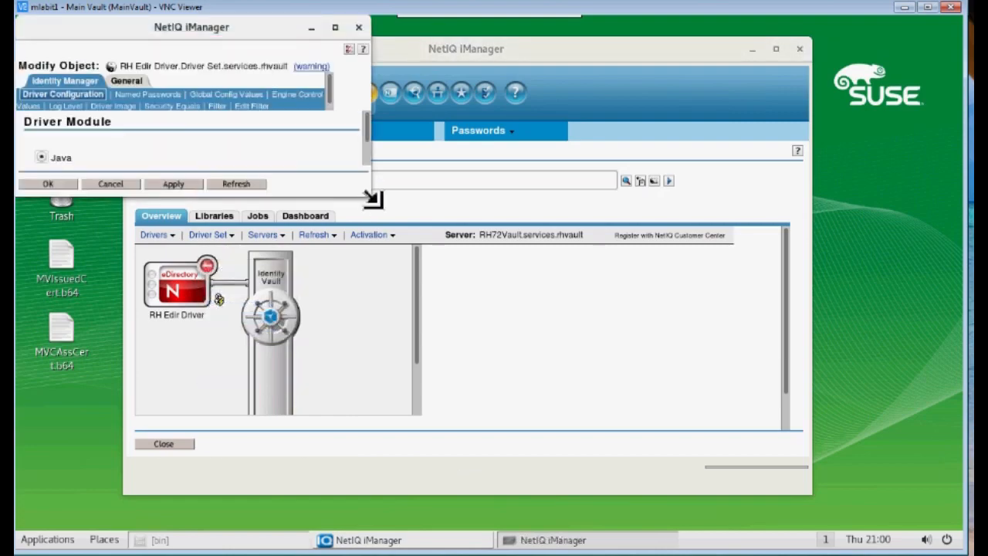
# Confirm RHCert as the RH Edir Driver's Authentication ID, apply, and close with OK
pyautogui.moveTo(373, 200); pyautogui.dragTo(622, 488)
pyautogui.scroll(-10, 226, 298)
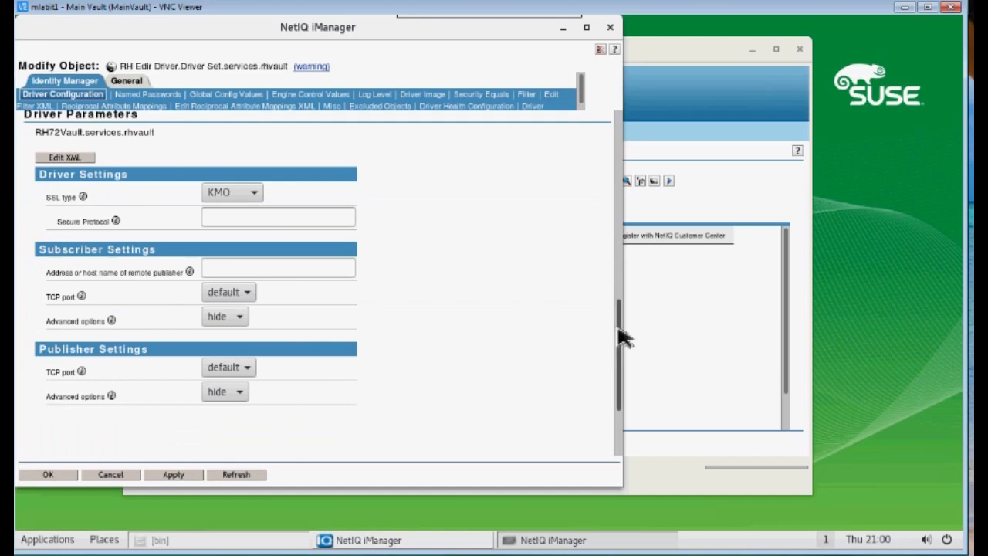
pyautogui.moveTo(624, 337); pyautogui.dragTo(612, 146)
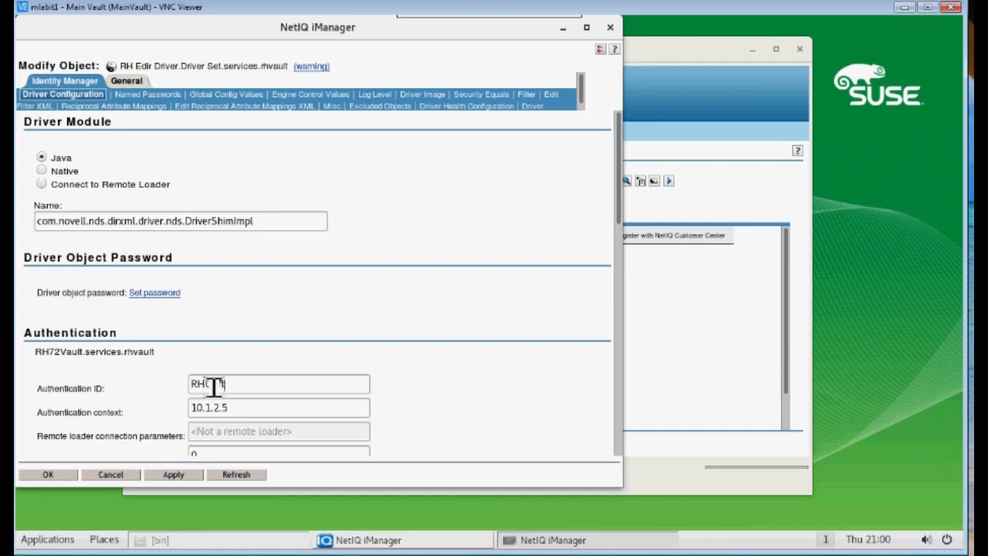
pyautogui.click(177, 476)
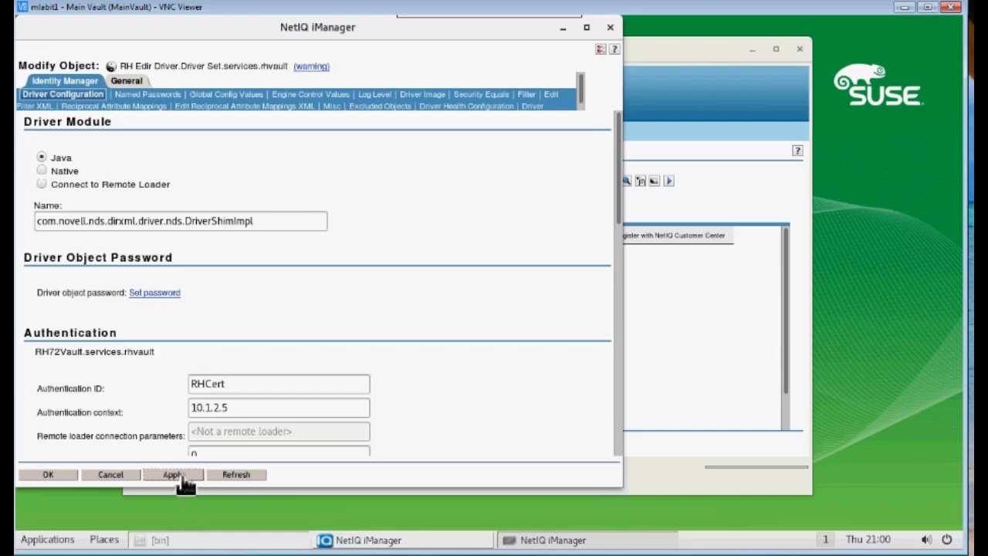
pyautogui.click(46, 474)
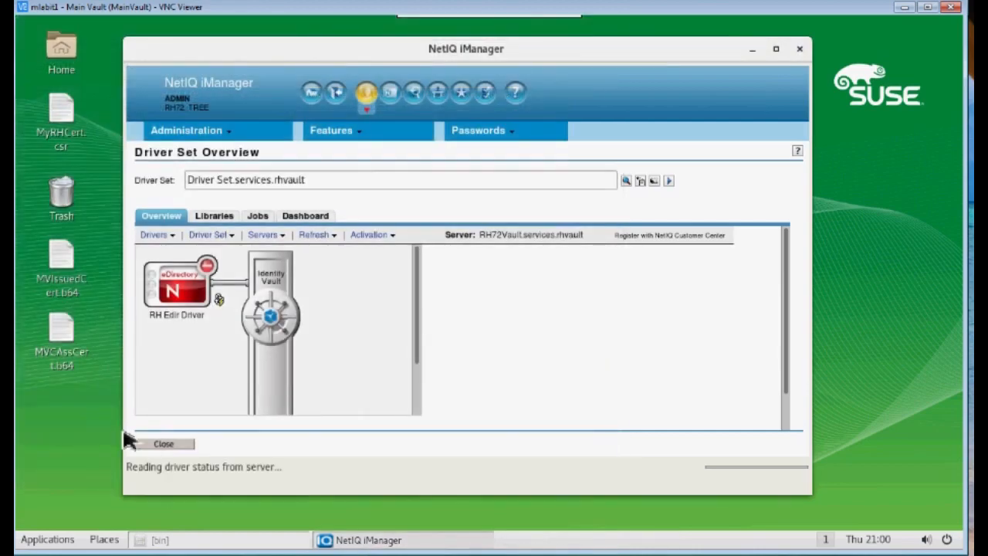
# Start the RH Edir Driver from its status icon actions
pyautogui.click(205, 267)
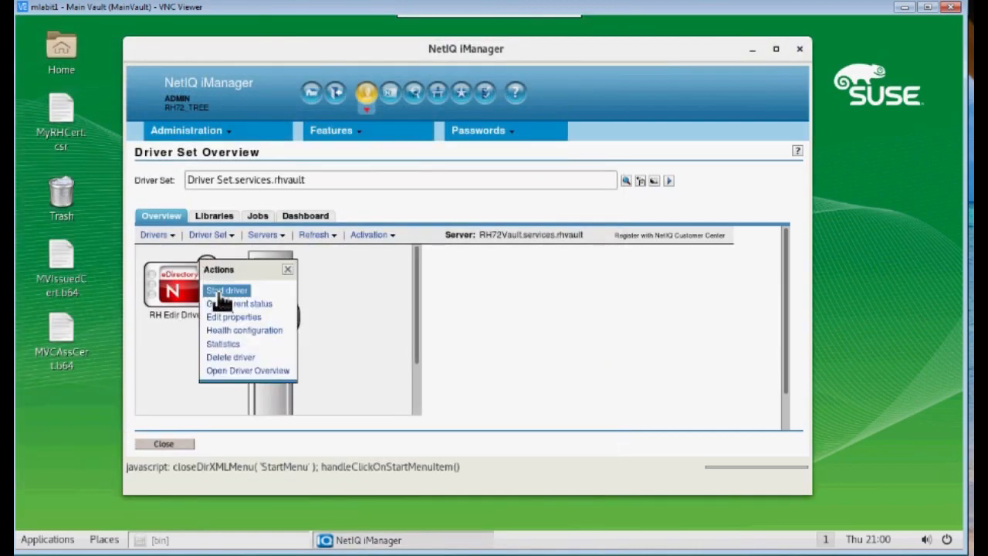
pyautogui.click(224, 291)
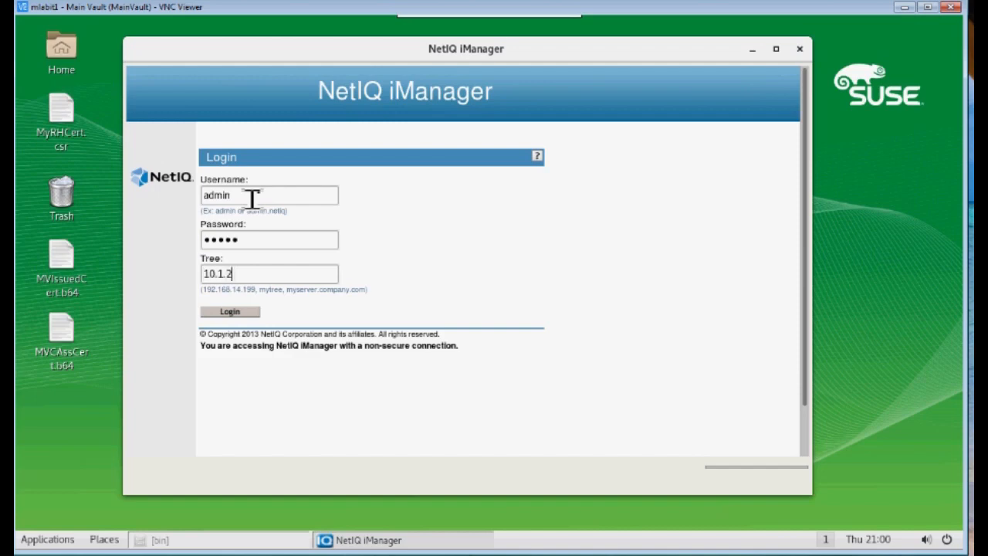
# Log in to MAINVAULT_TREE and open the vault driver set overview
pyautogui.press('Return')
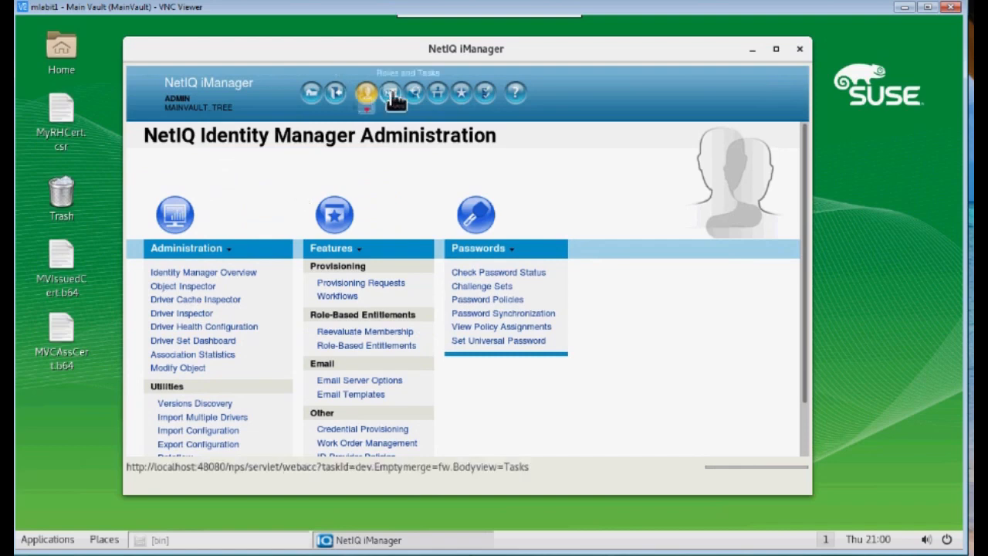
pyautogui.click(196, 273)
pyautogui.click(167, 233)
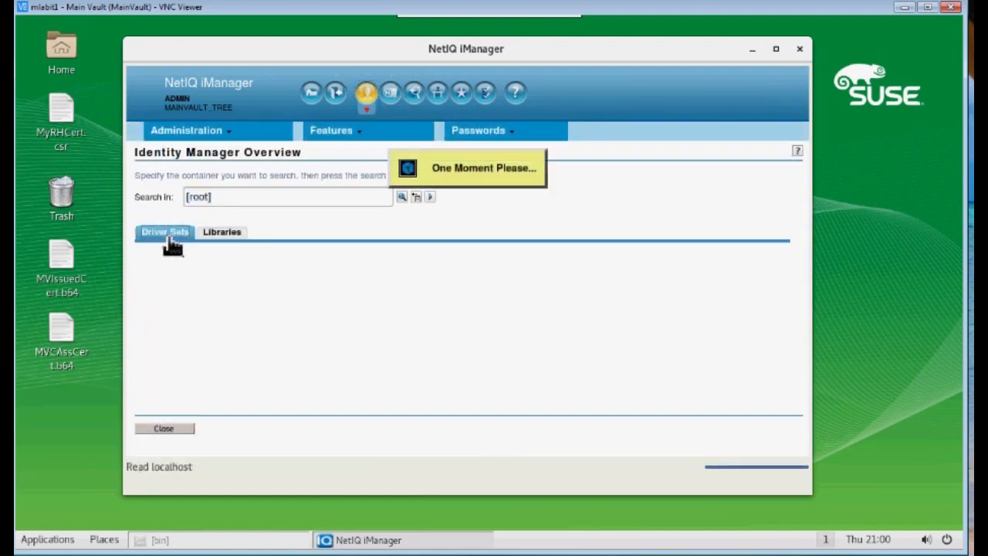
pyautogui.click(178, 288)
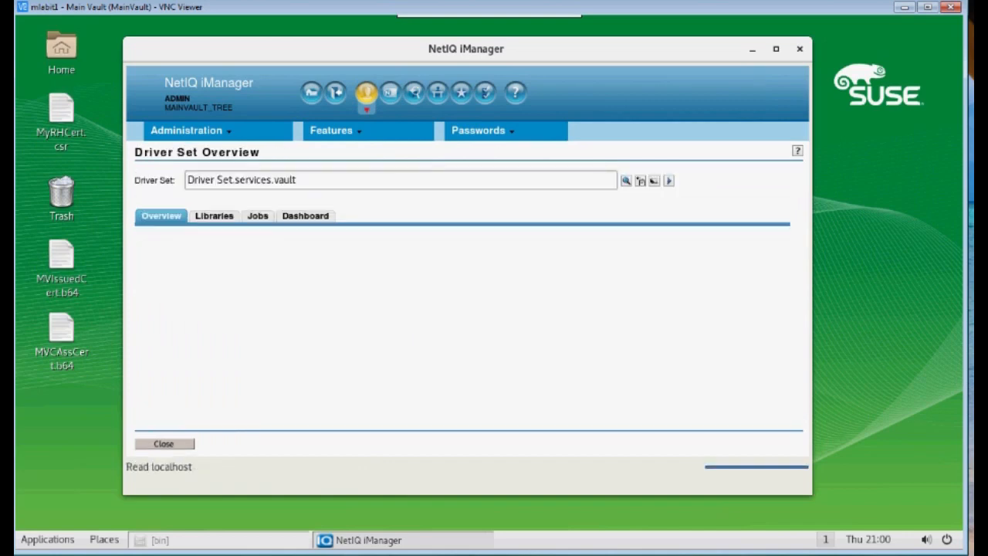
# Review the MV Edir Driver's properties with MVCert authentication, close them, and start the driver
pyautogui.click(206, 275)
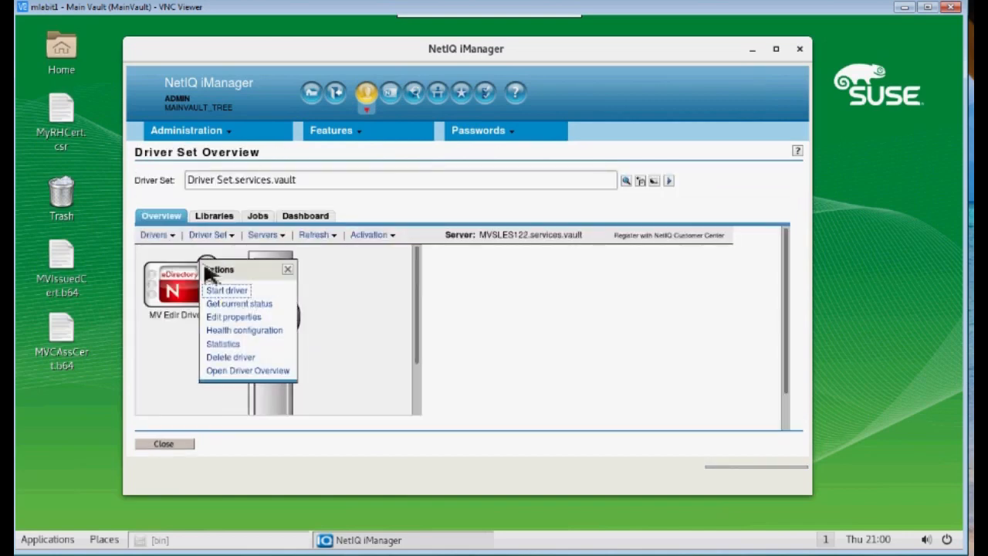
pyautogui.click(230, 318)
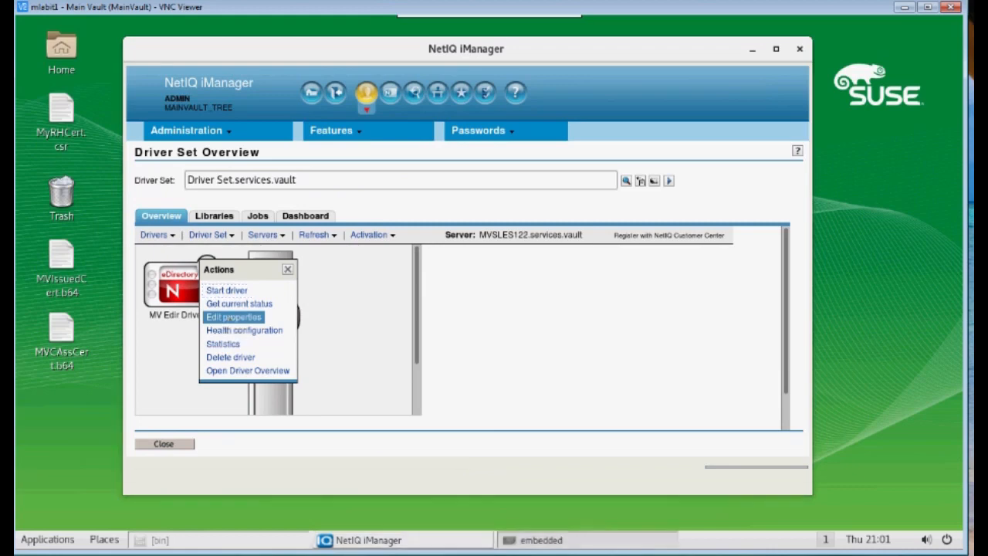
pyautogui.moveTo(370, 196); pyautogui.dragTo(577, 446)
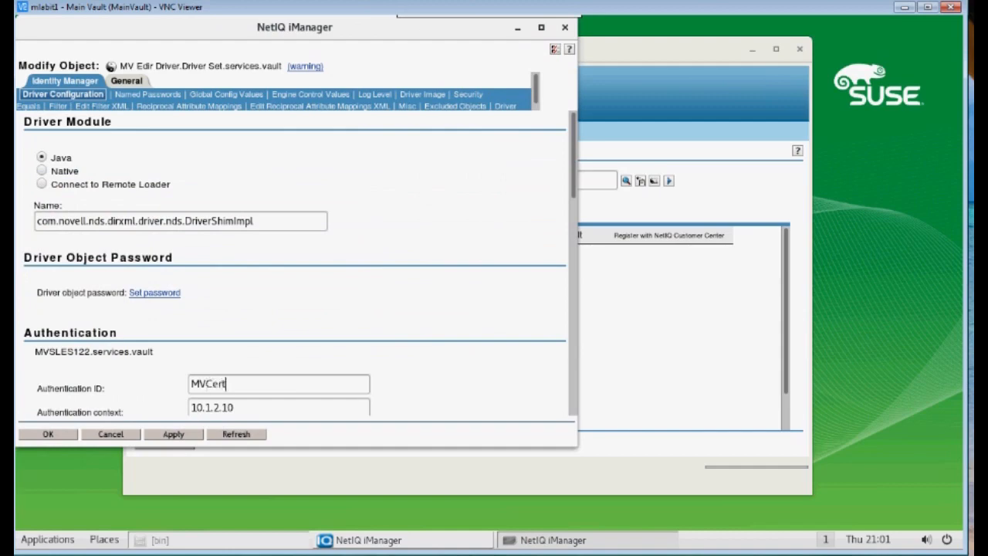
pyautogui.click(48, 435)
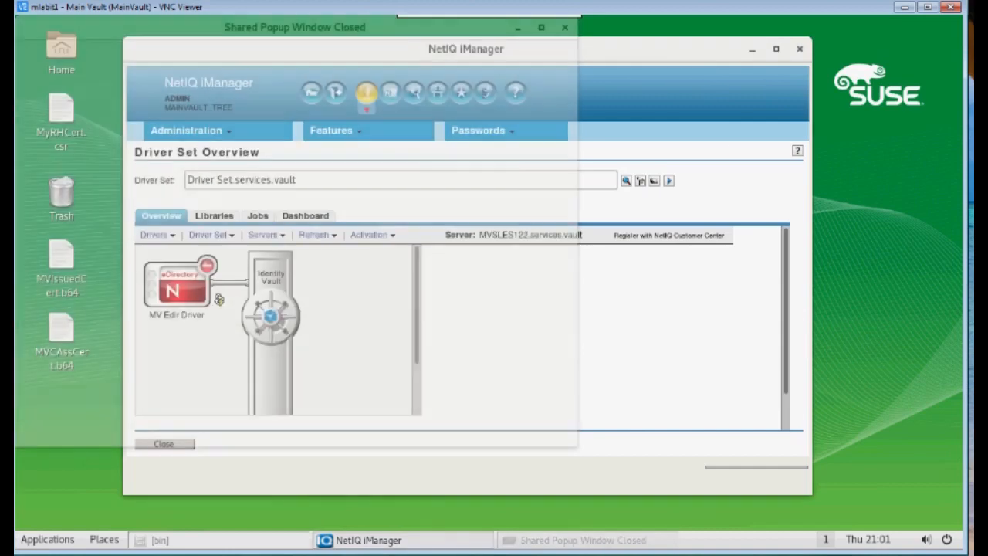
pyautogui.click(208, 270)
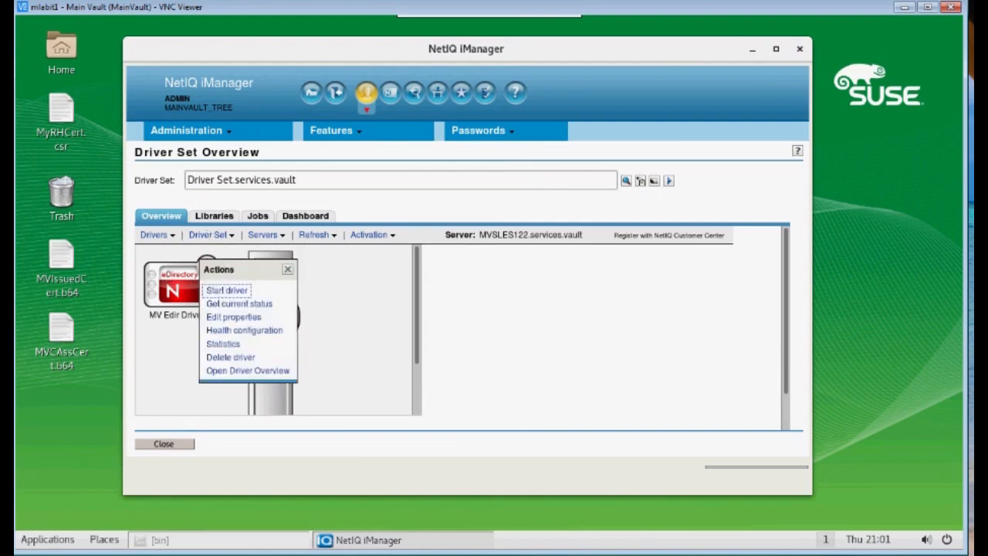
pyautogui.click(225, 291)
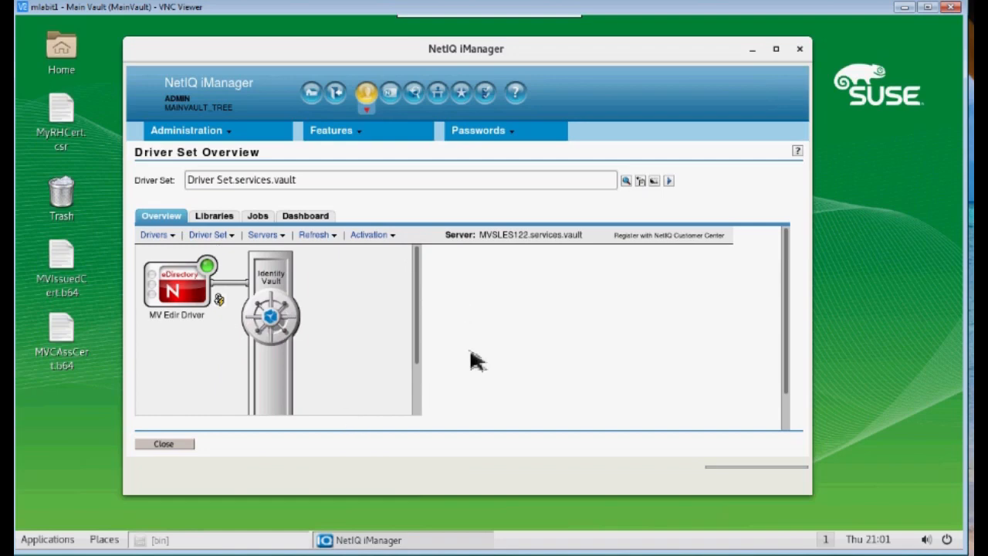
# Browse to the vault data container and open RHUser1's properties
pyautogui.click(418, 94)
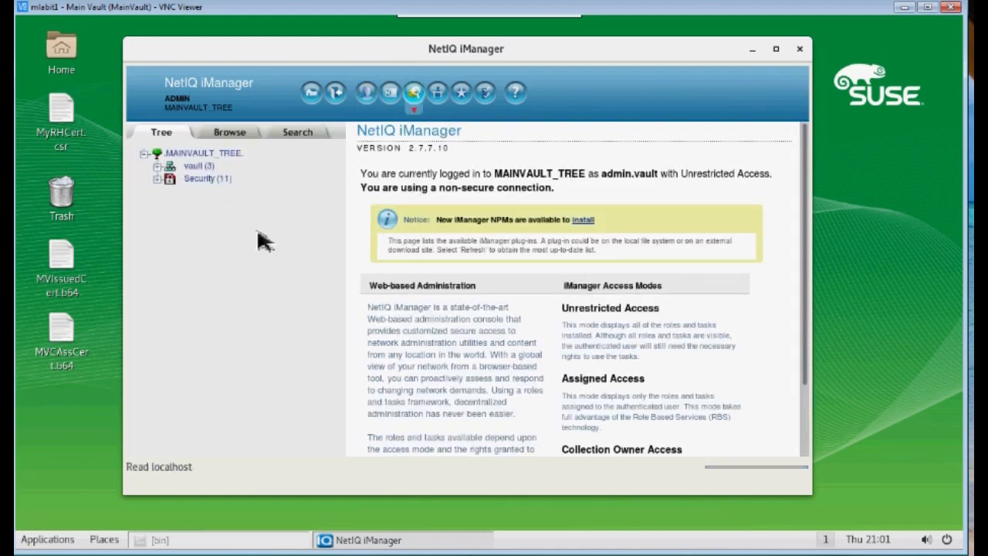
pyautogui.click(158, 166)
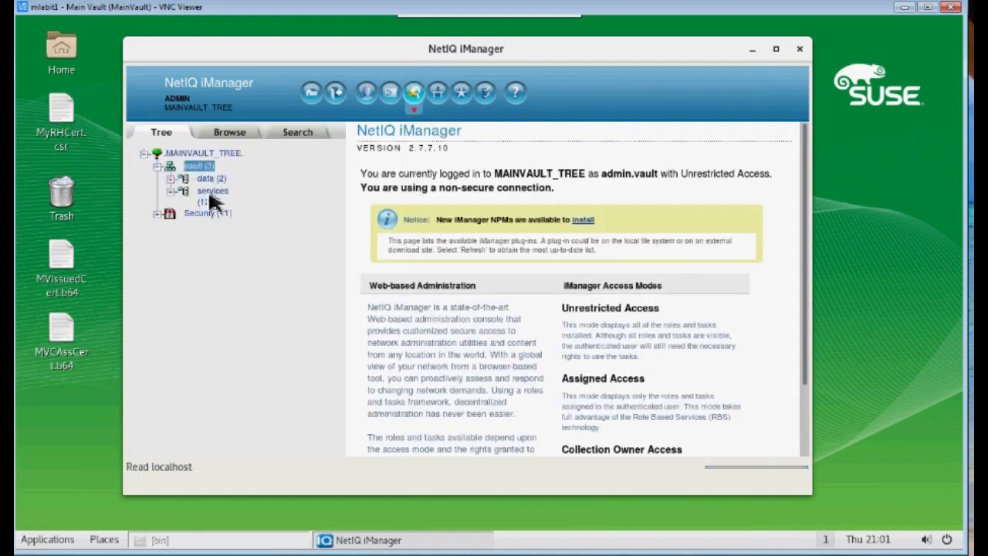
pyautogui.click(207, 179)
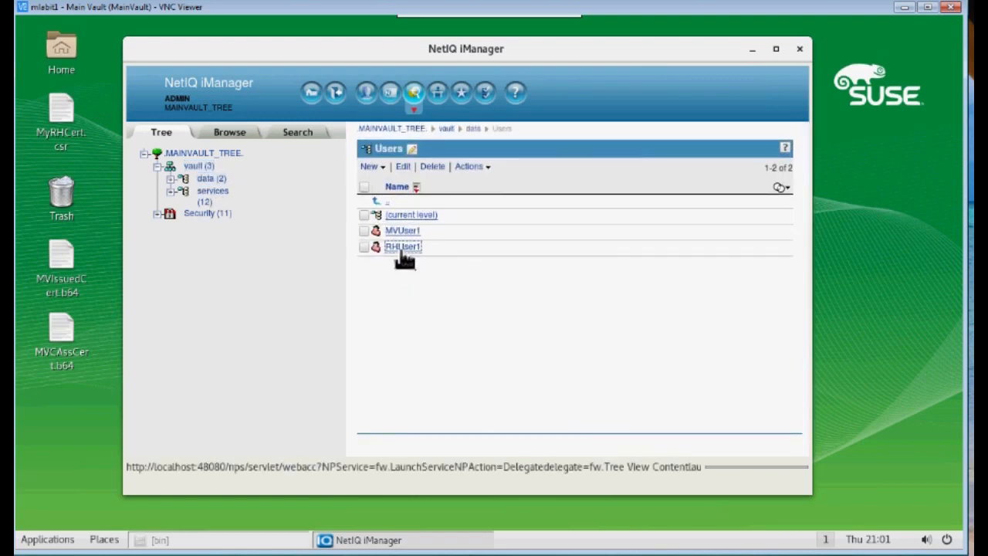
pyautogui.click(401, 250)
pyautogui.moveTo(366, 195); pyautogui.dragTo(640, 469)
# Add Test as RHUser1's description and save with OK
pyautogui.scroll(-2, 397, 386)
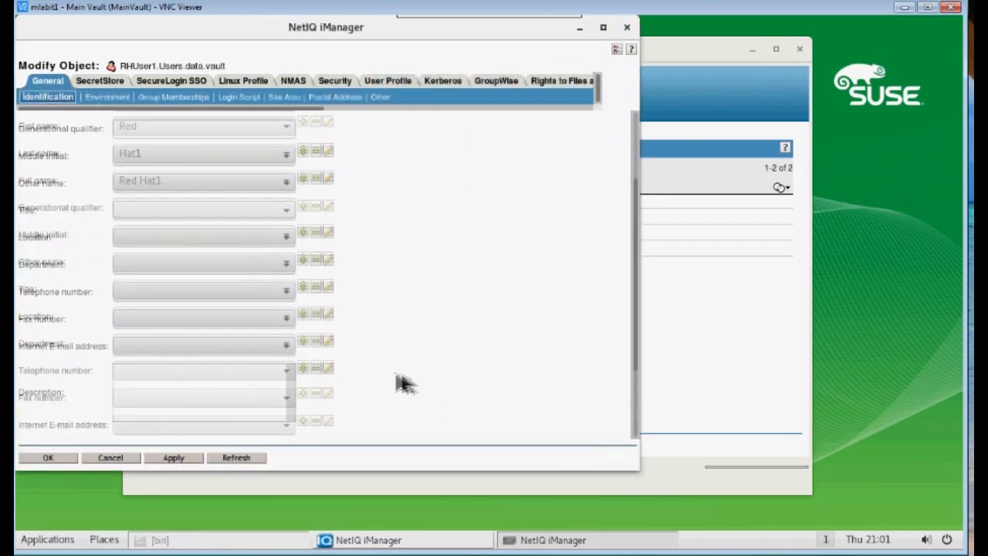
pyautogui.click(302, 369)
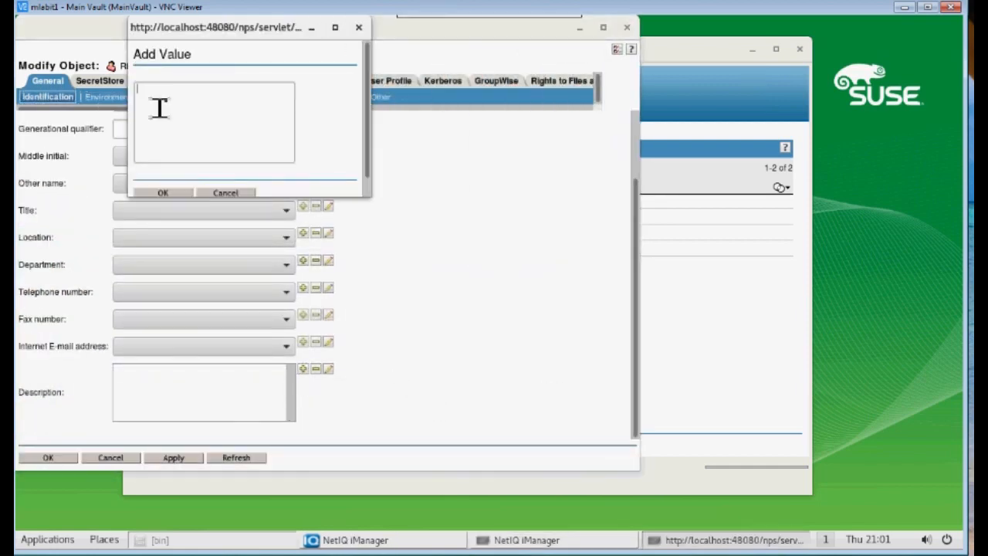
pyautogui.write('Test')
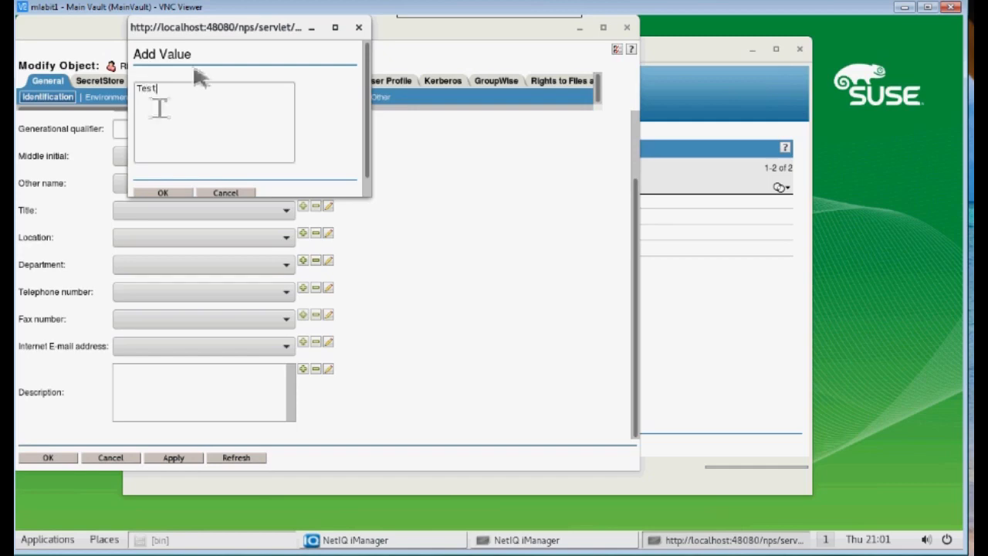
pyautogui.click(162, 193)
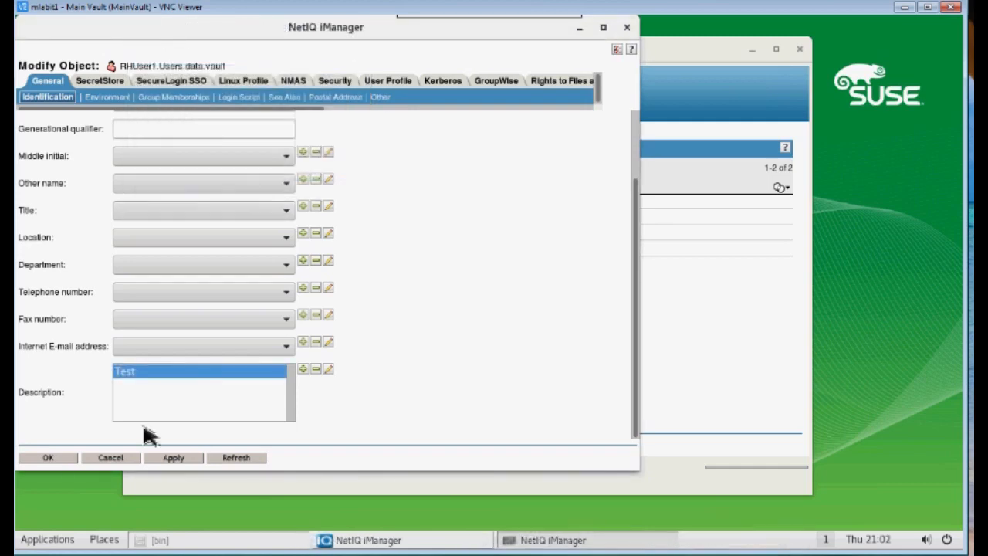
pyautogui.click(48, 457)
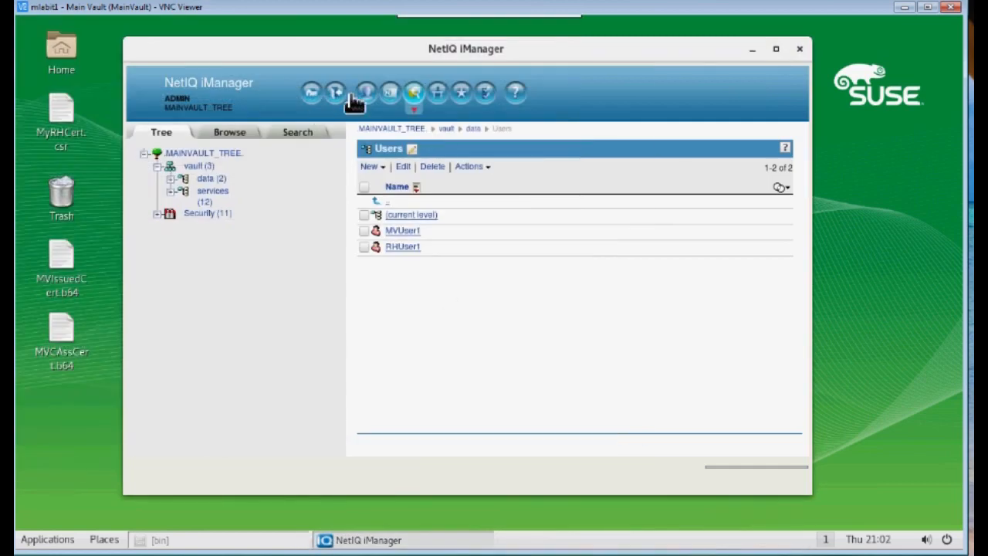
# Log out of the MAINVAULT session and log in to the RH72 tree at 10.1.2.10
pyautogui.click(337, 92)
pyautogui.click(233, 199)
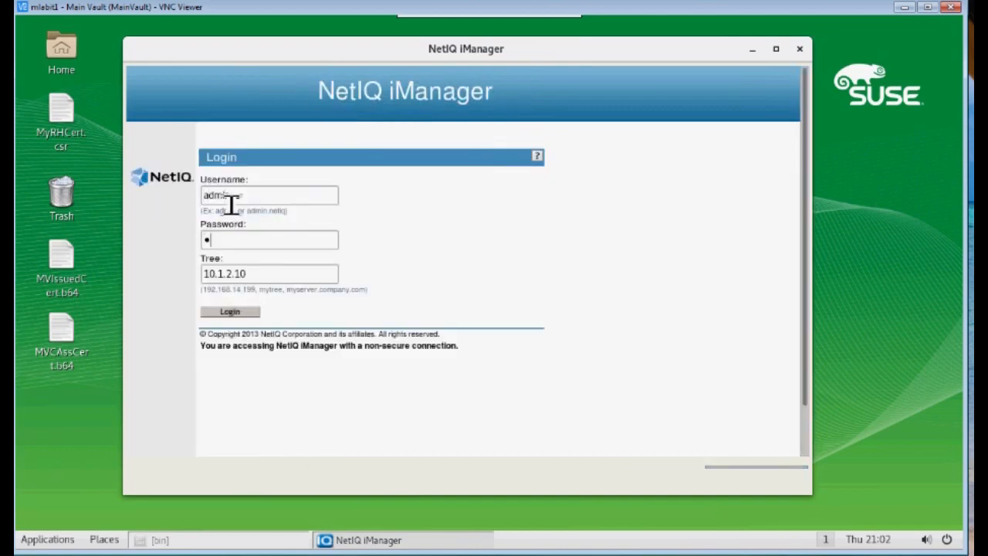
pyautogui.press('Return')
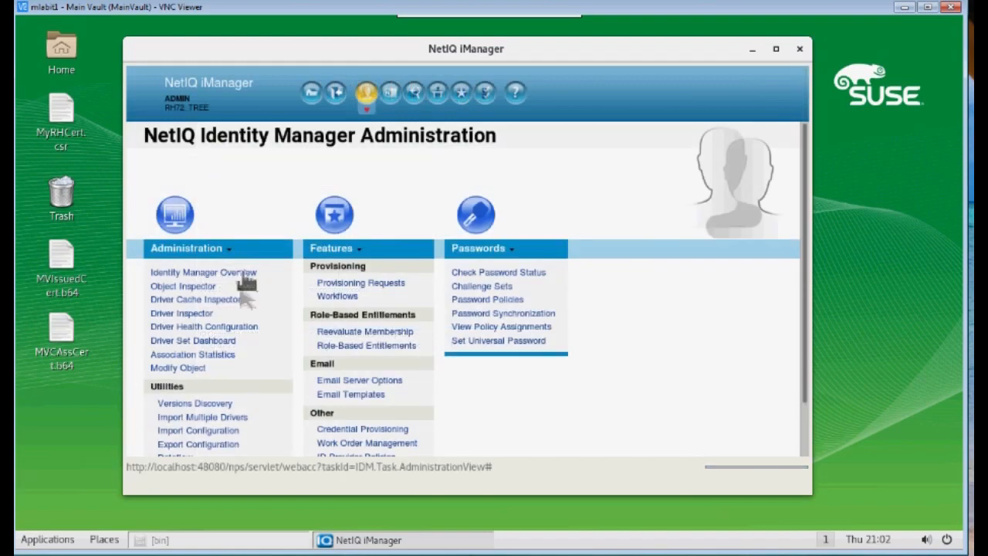
# Browse rhvault > data > Users, check RHUser1's Description shows the test value, and close it
pyautogui.click(414, 92)
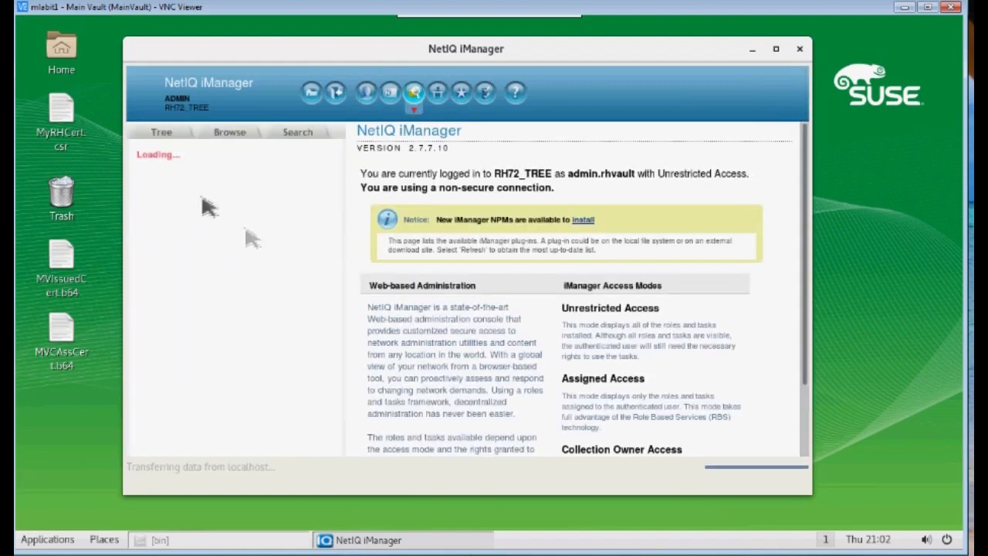
pyautogui.click(198, 166)
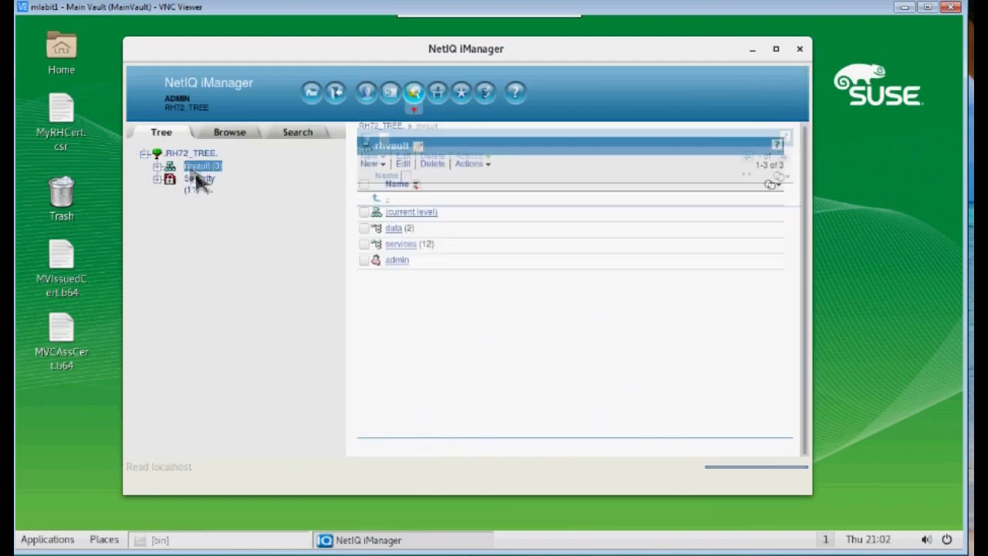
pyautogui.click(393, 229)
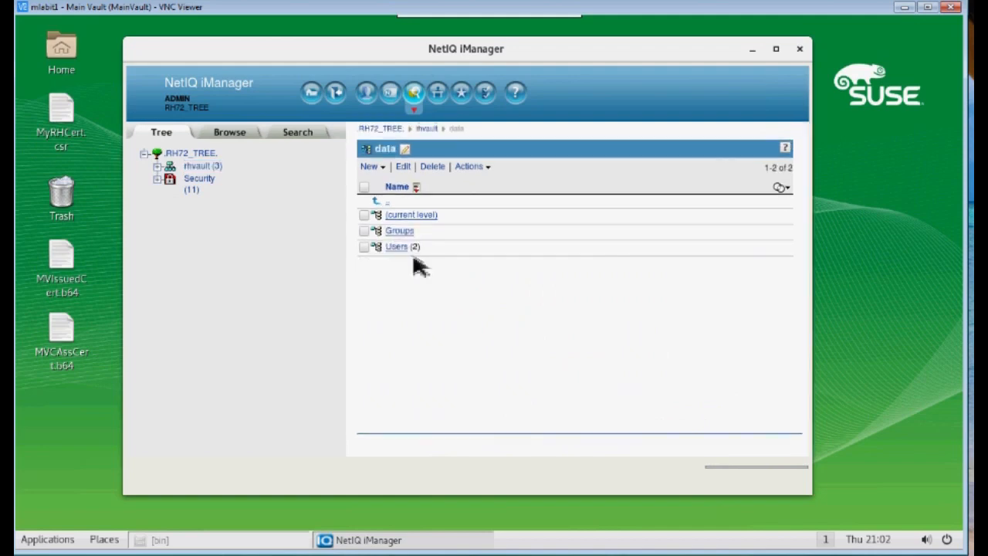
pyautogui.click(399, 246)
pyautogui.click(403, 247)
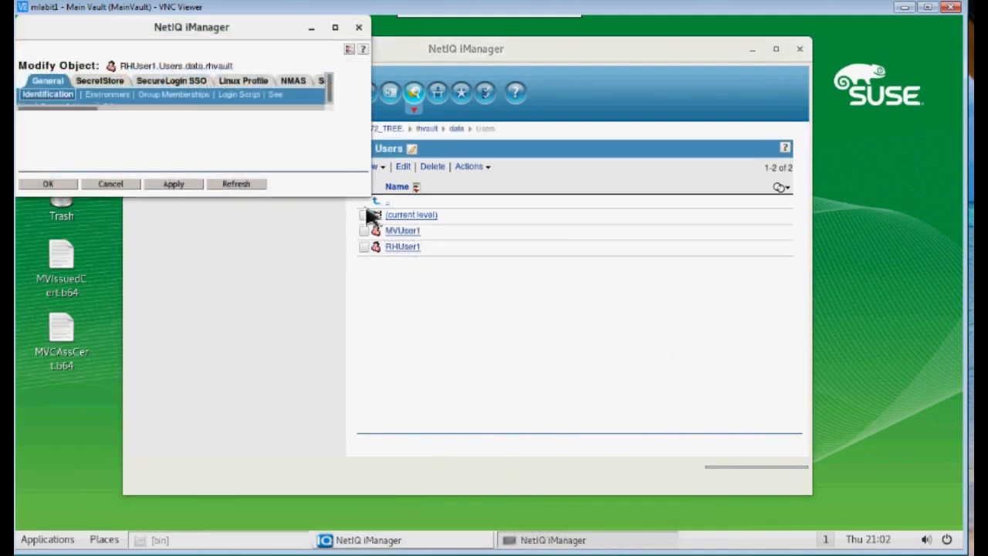
pyautogui.scroll(-5, 364, 131)
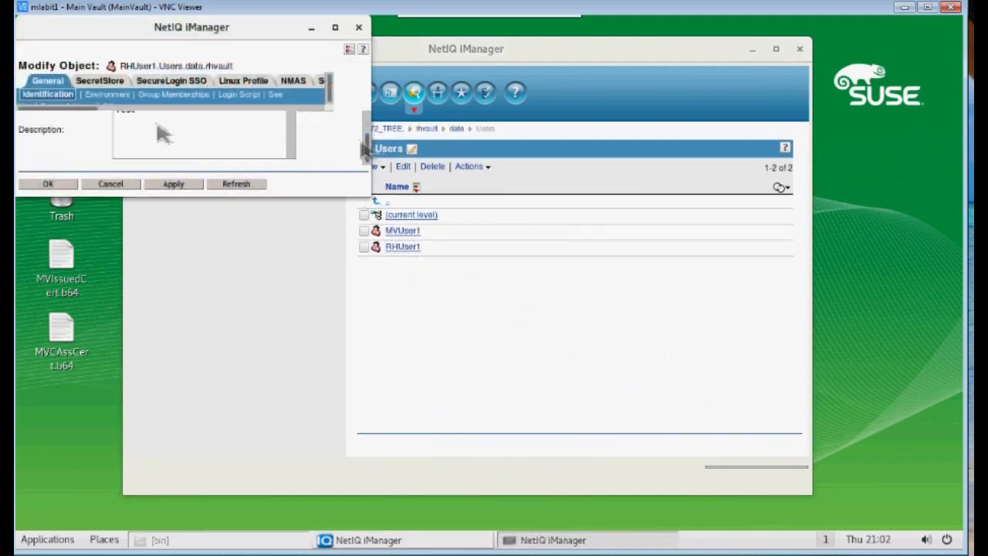
pyautogui.scroll(-2, 370, 132)
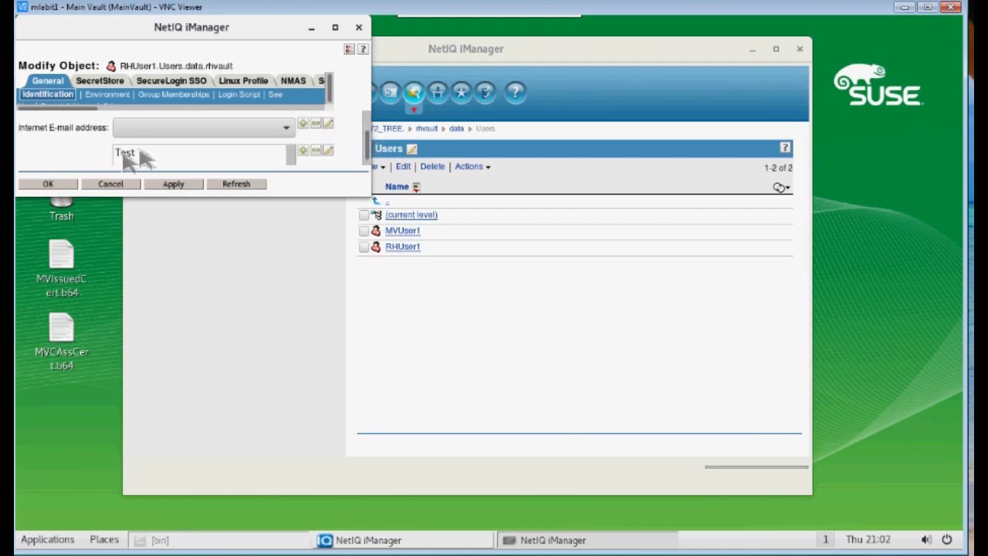
pyautogui.click(48, 183)
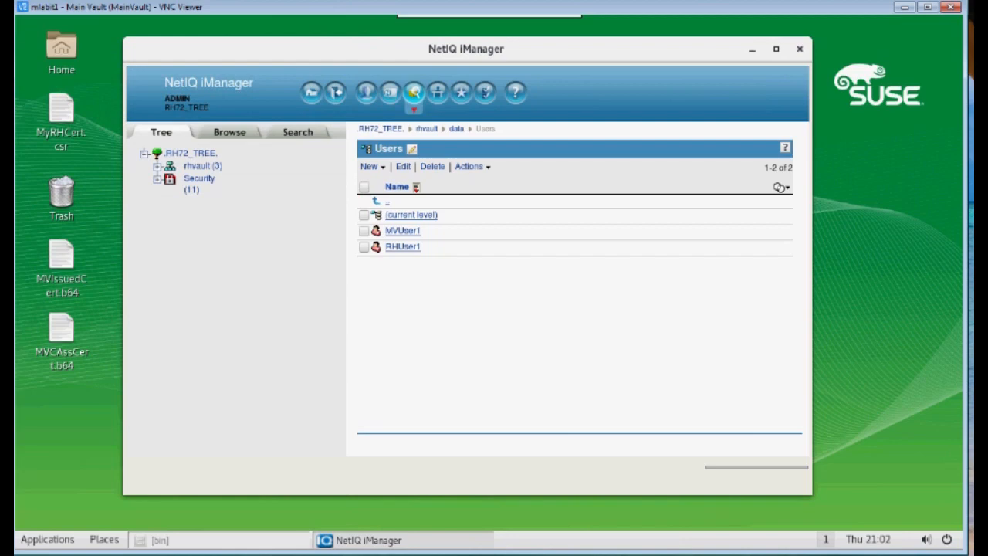
# Open a new terminal from the desktop's right-click menu
pyautogui.click(179, 545)
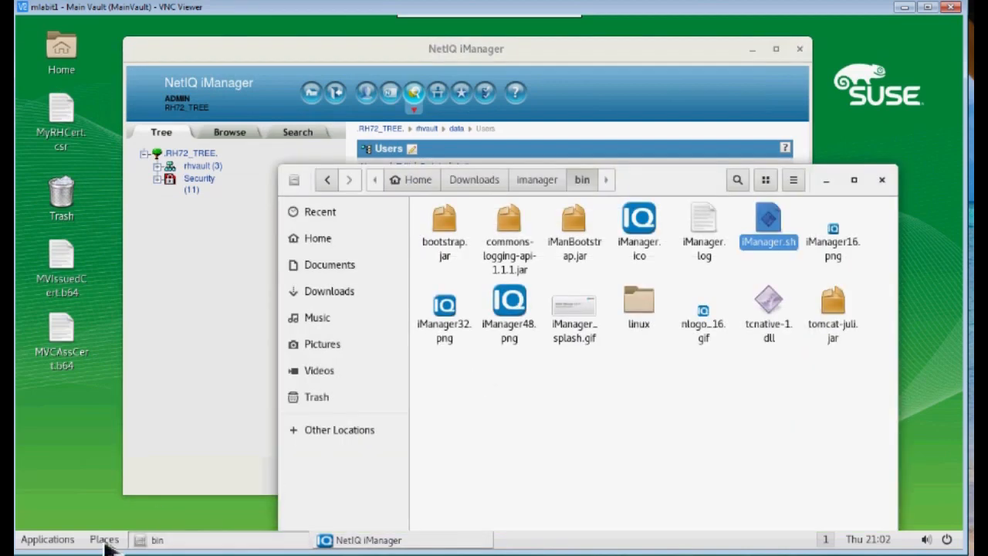
pyautogui.click(50, 547)
pyautogui.click(115, 201)
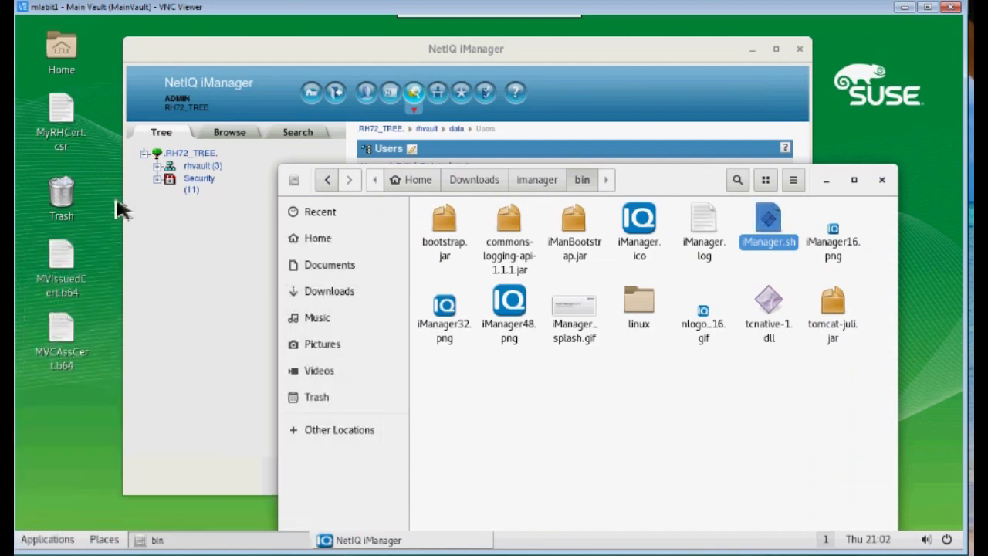
pyautogui.rightClick(77, 444)
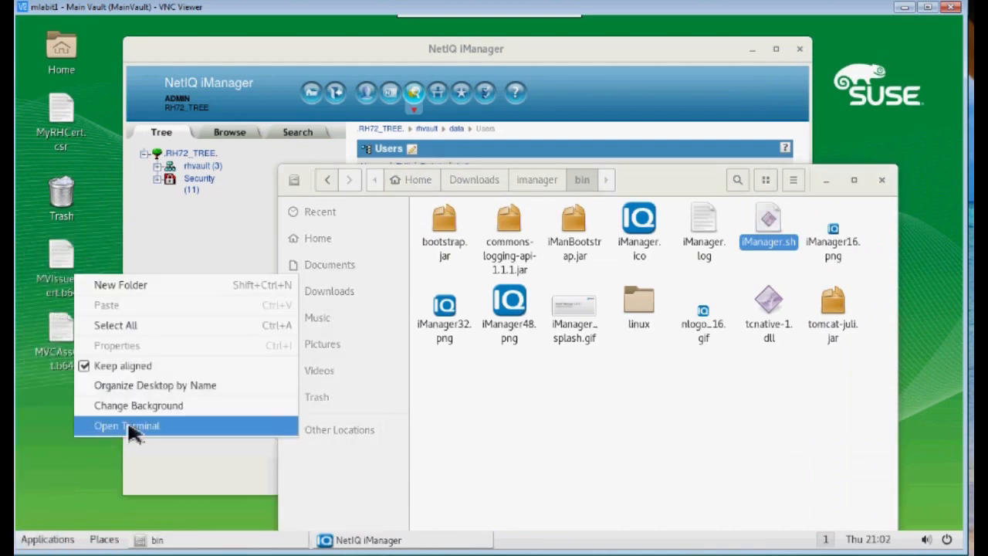
pyautogui.click(131, 427)
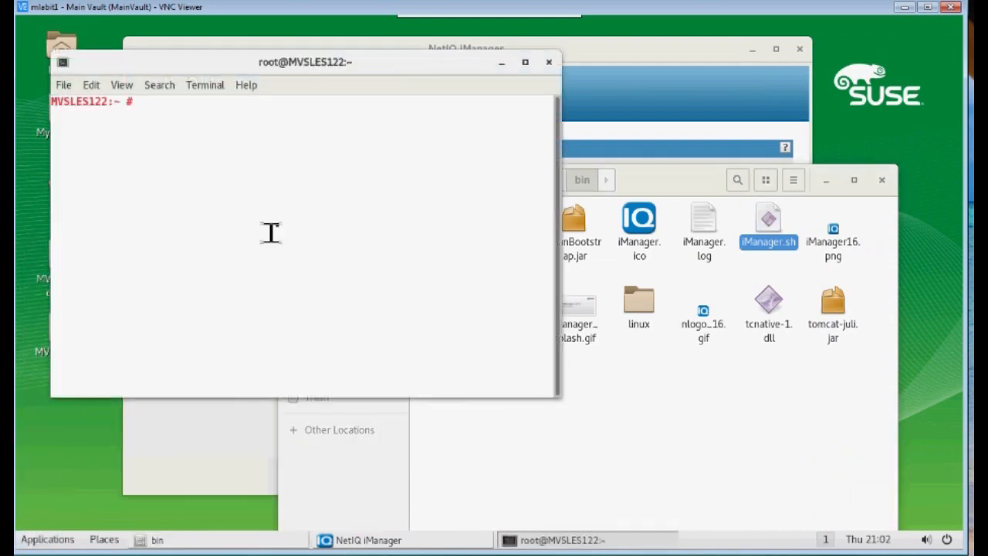
# Change to /tmp, list all files with ls -a, and open MVTrace.log in vi
pyautogui.write('cd /tm')
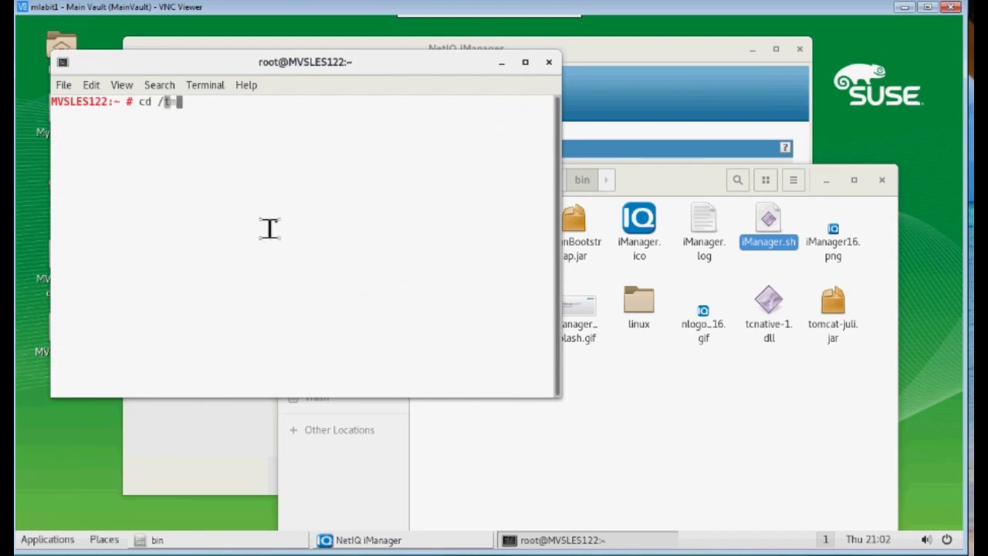
pyautogui.write('p')
pyautogui.press('Return')
pyautogui.write('ls -a')
pyautogui.press('Return')
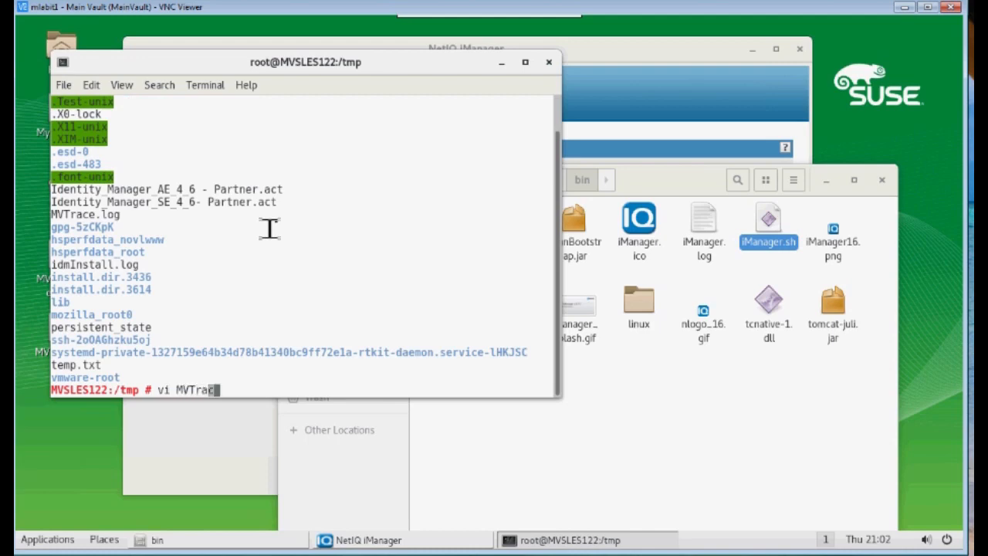
pyautogui.press('Return')
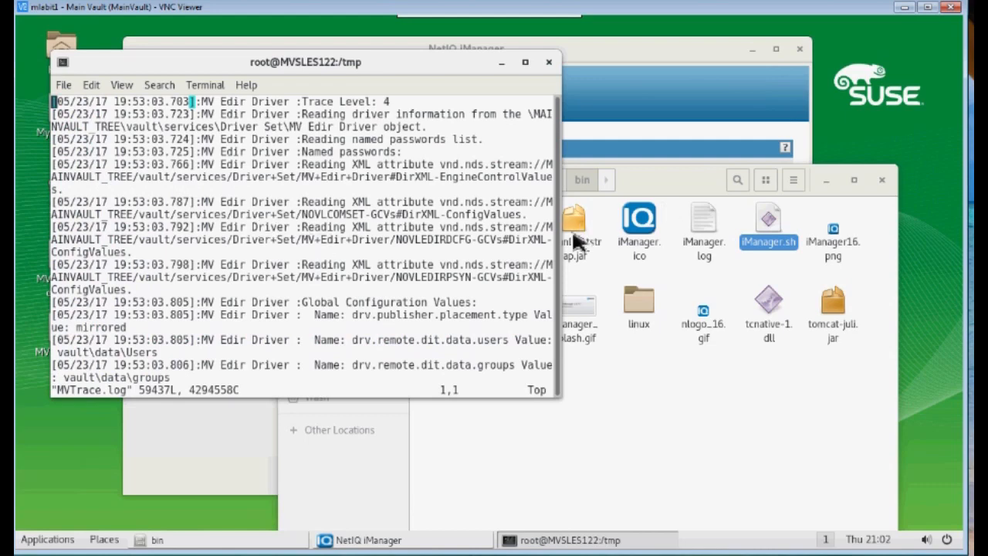
# Widen the terminal and search the trace for JSSE, jumping to the second match
pyautogui.moveTo(567, 241); pyautogui.dragTo(921, 234)
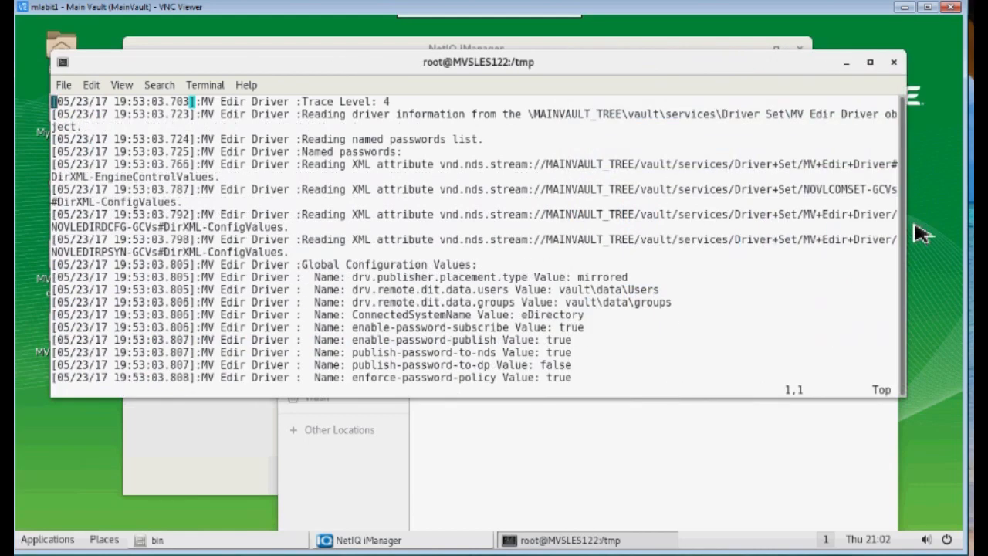
pyautogui.press('/')
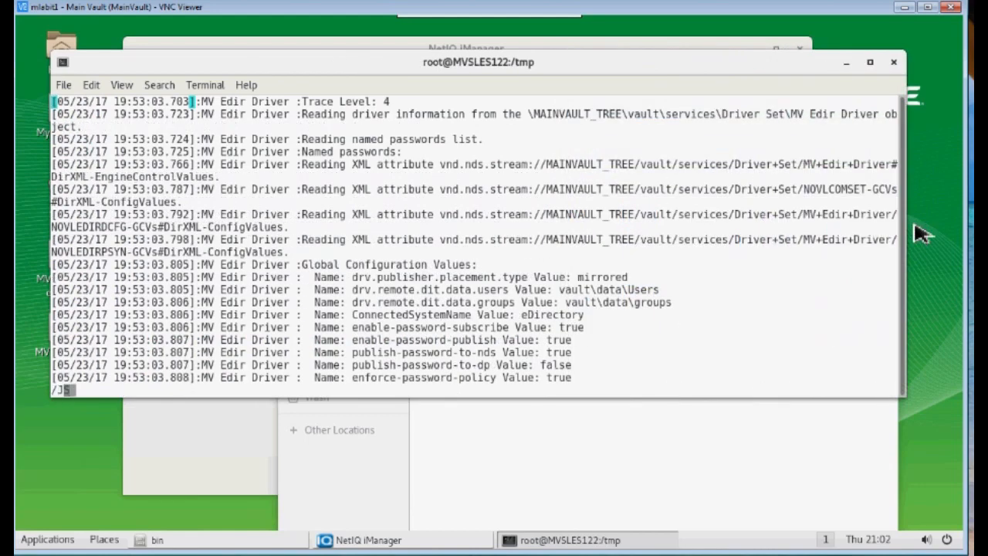
pyautogui.write('JSSE')
pyautogui.press('Return')
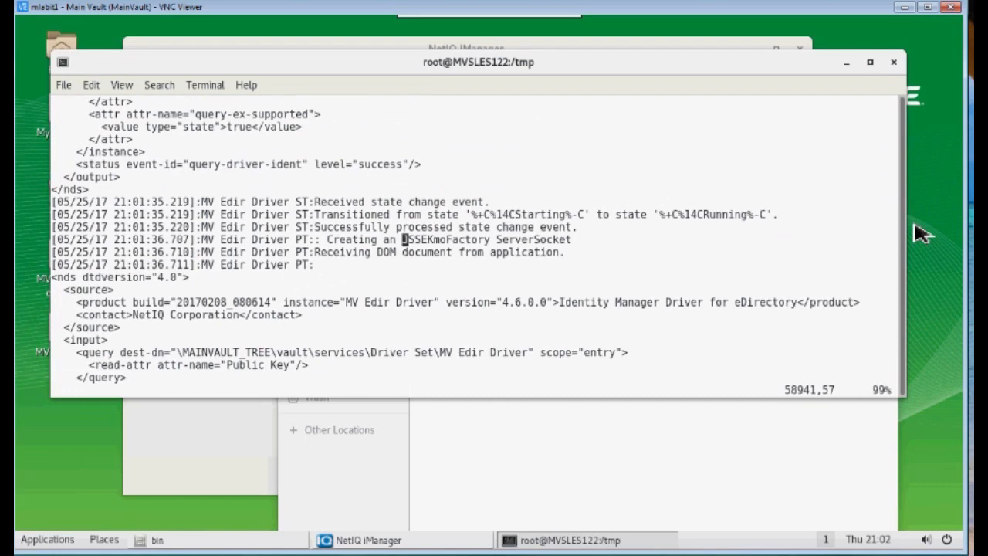
pyautogui.press('n')
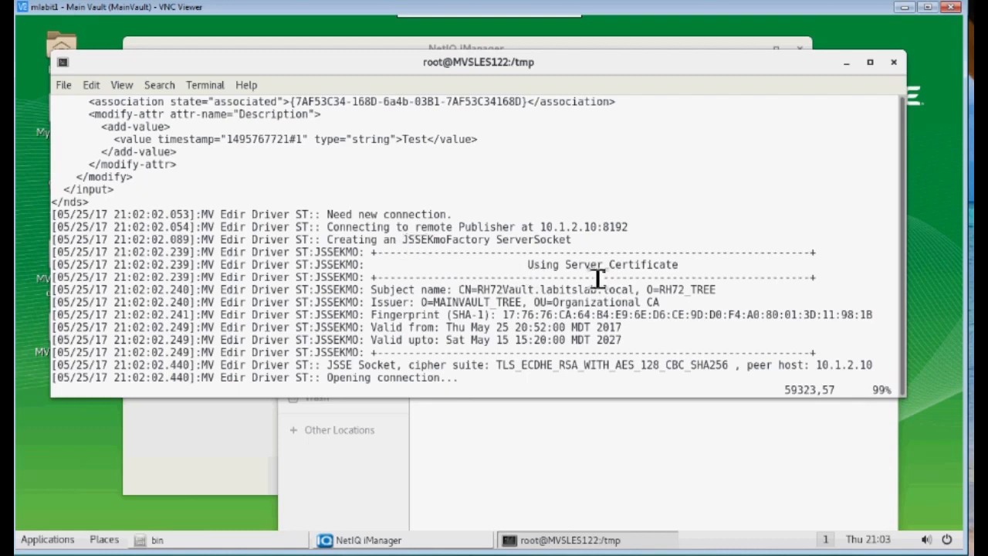
# Highlight the RH72Vault server certificate heading, subject, valid-from date and SHA256 cipher suite
pyautogui.moveTo(523, 265); pyautogui.dragTo(649, 265)
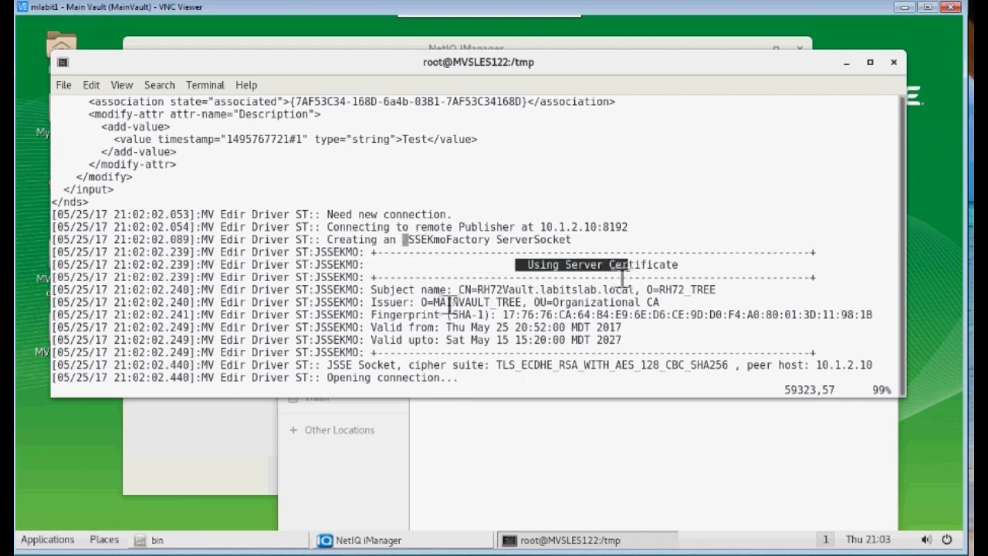
pyautogui.moveTo(441, 294); pyautogui.dragTo(403, 304)
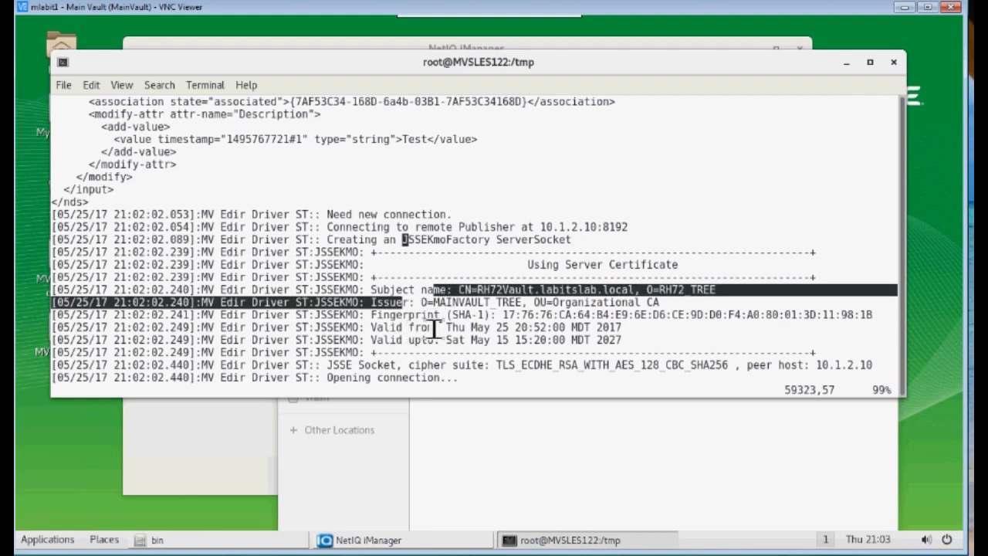
pyautogui.moveTo(443, 327); pyautogui.dragTo(512, 333)
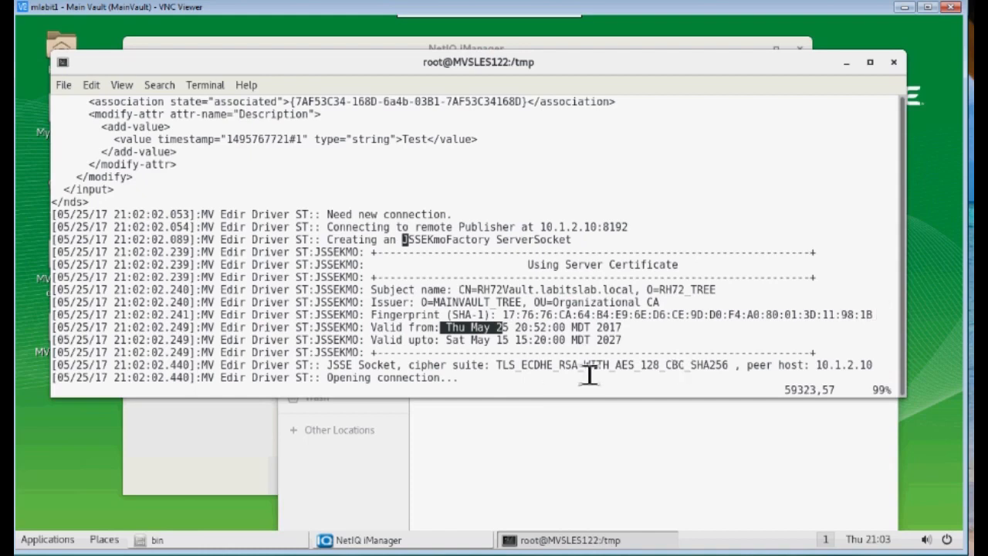
pyautogui.moveTo(690, 365); pyautogui.dragTo(735, 365)
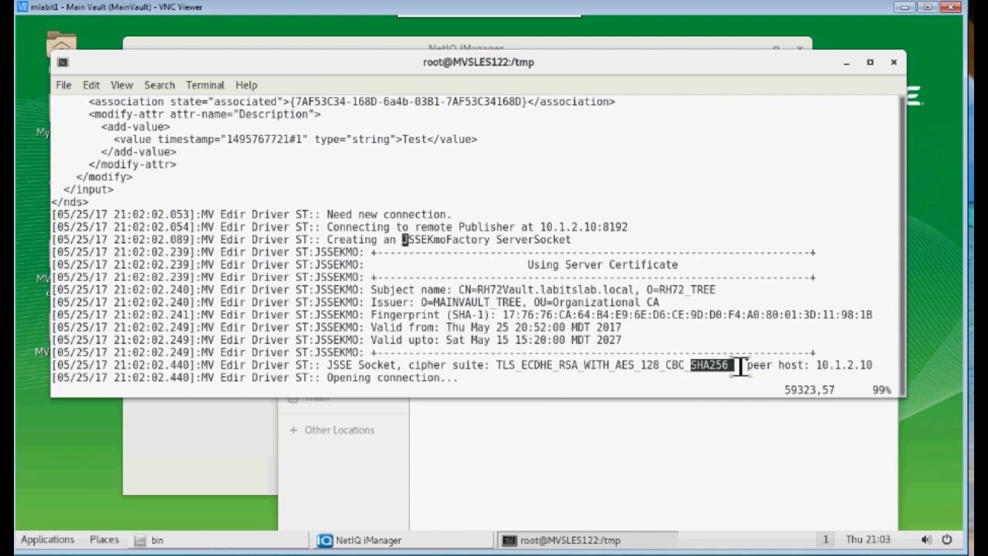
pyautogui.click(463, 382)
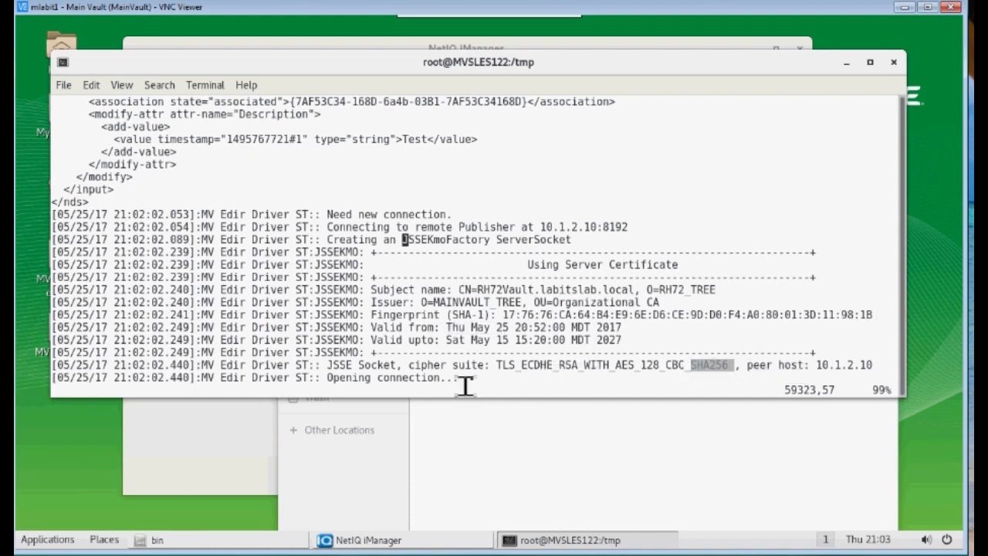